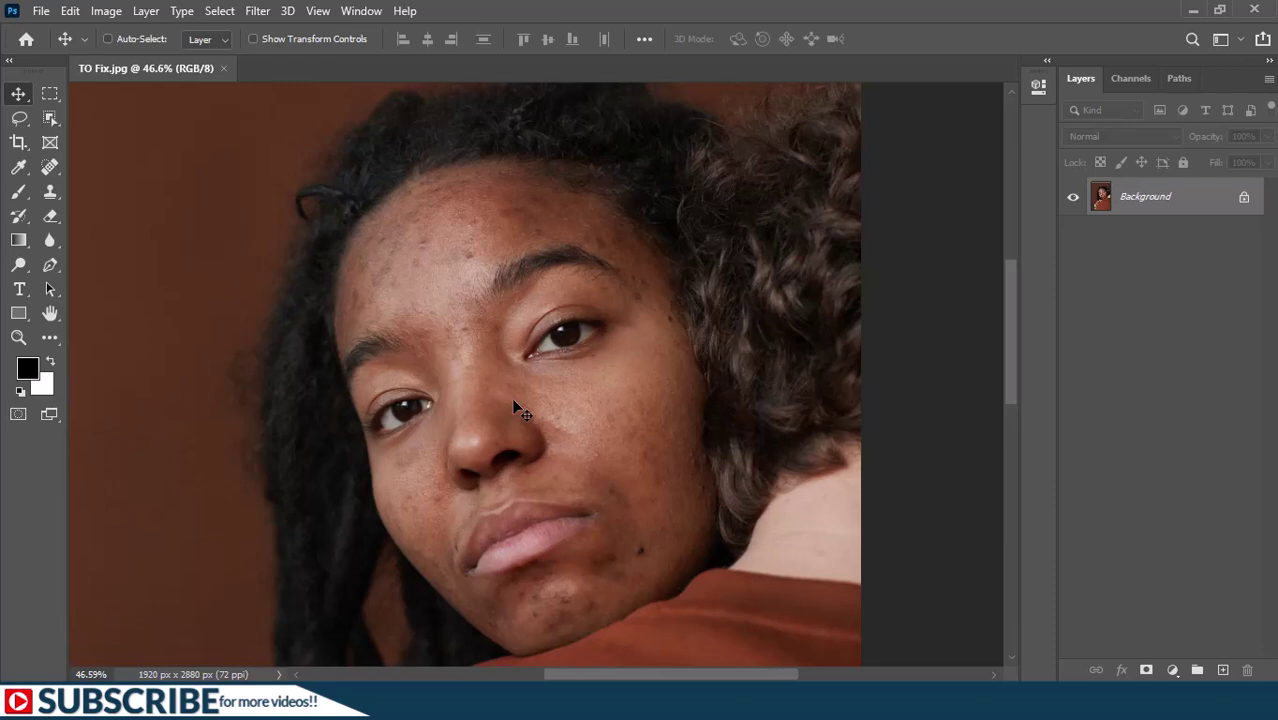
# Step: Duplicate the Background layer, name the copy 'Healing', and hide the original Background
pyautogui.scroll(1, 571, 414)
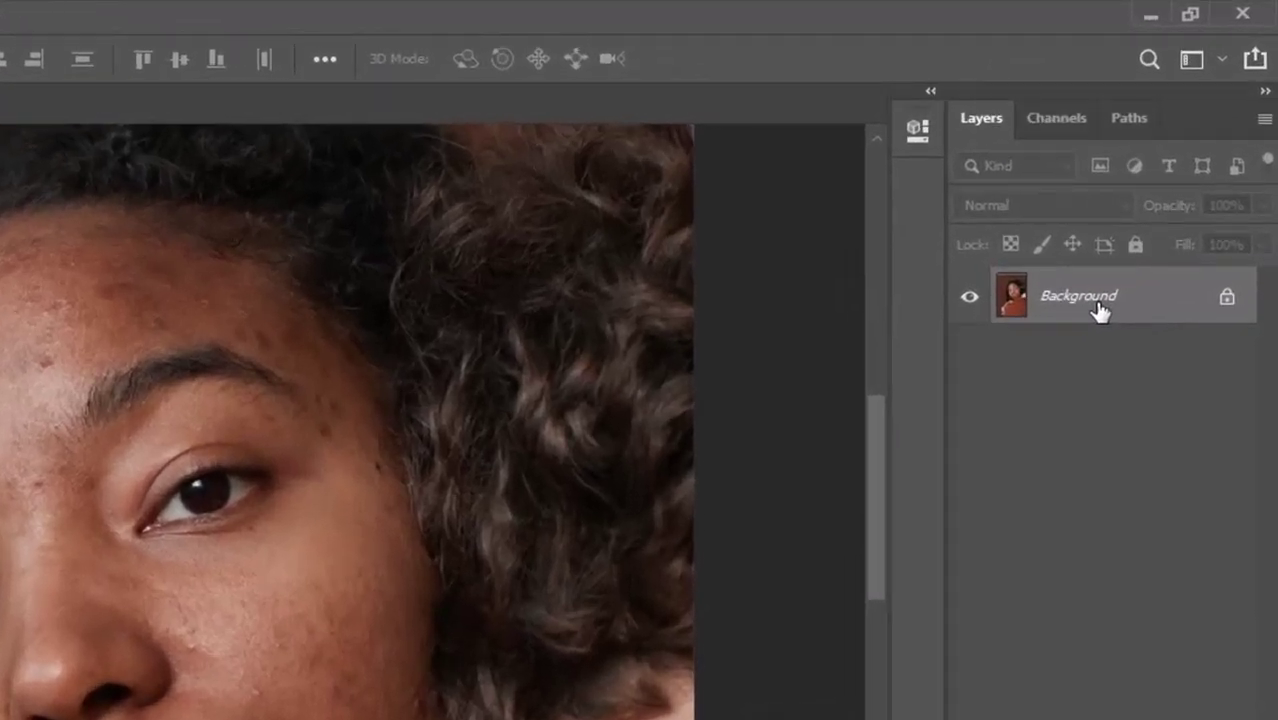
pyautogui.hotkey('ctrl', 'j')
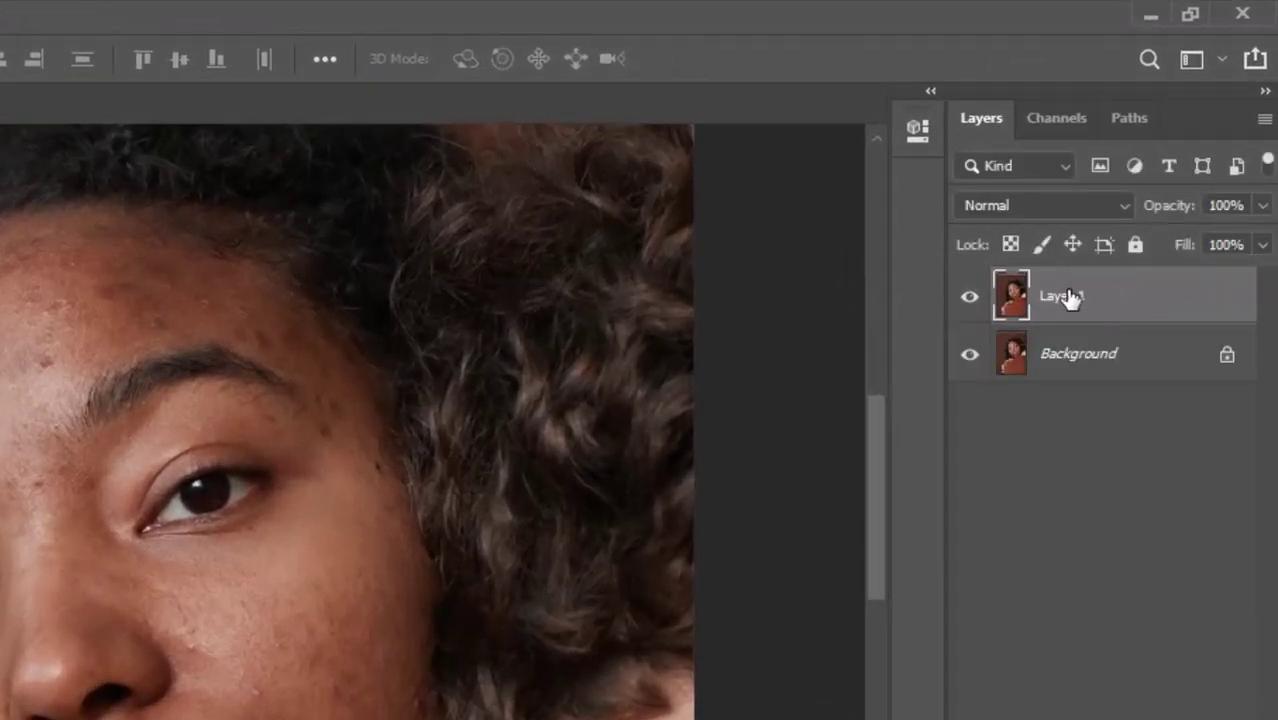
pyautogui.doubleClick(1066, 296)
pyautogui.write('Healing')
pyautogui.press('Return')
pyautogui.click(970, 355)
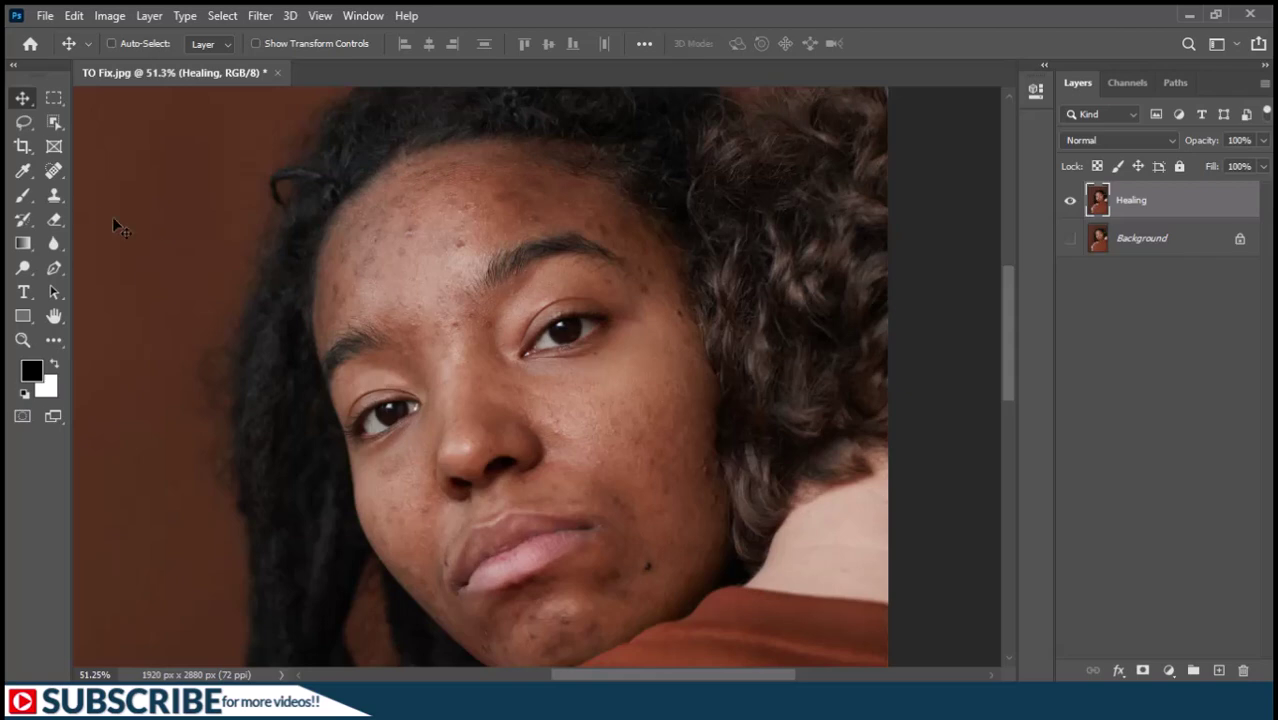
# Step: Heal the dark chin blemishes with the Spot Healing Brush at size 35
pyautogui.click(53, 173)
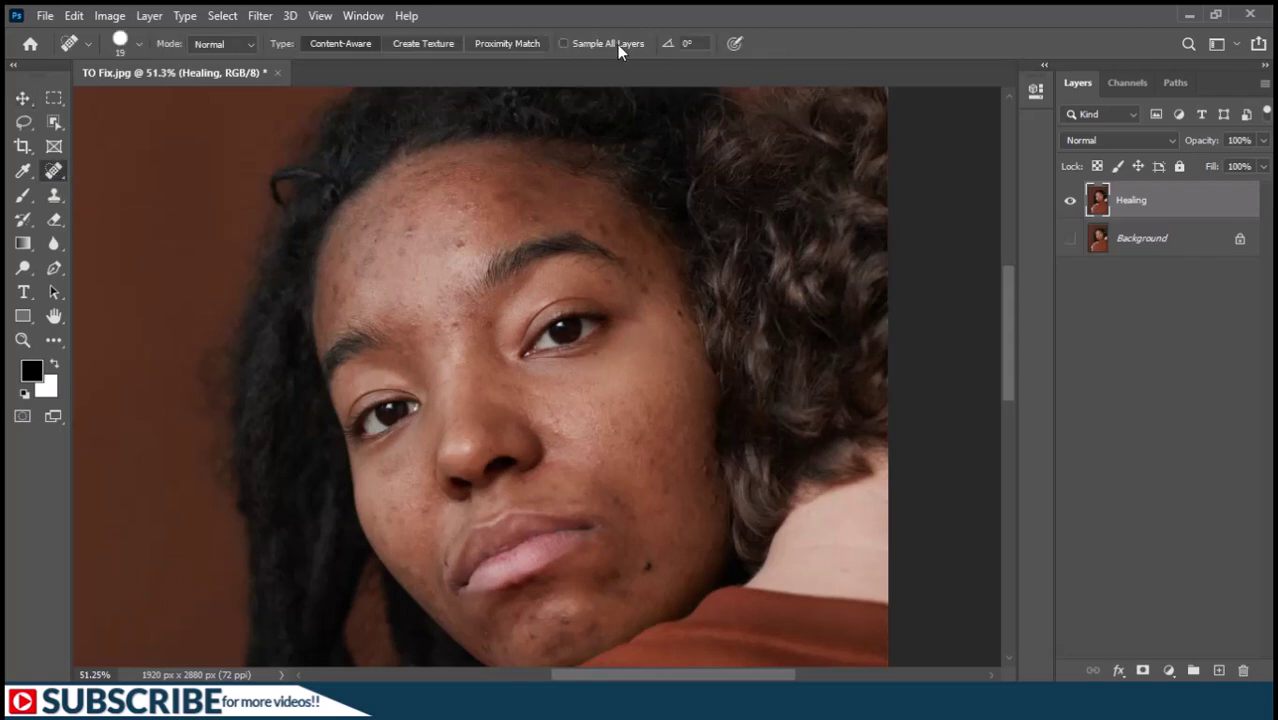
pyautogui.click(648, 567)
pyautogui.moveTo(658, 566); pyautogui.dragTo(674, 566)
pyautogui.click(564, 618)
# Step: Heal the remaining blemishes across the forehead, temple, cheeks, jaw and chin
pyautogui.click(408, 229)
pyautogui.click(500, 196)
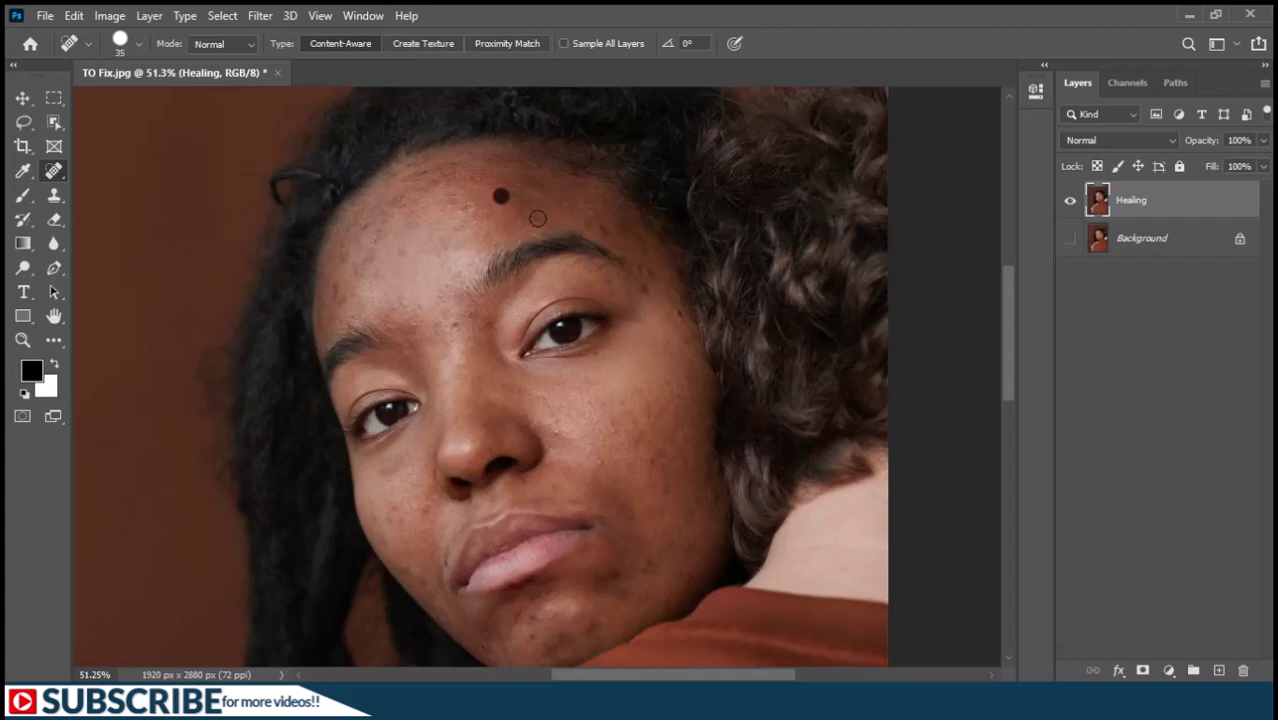
pyautogui.click(525, 640)
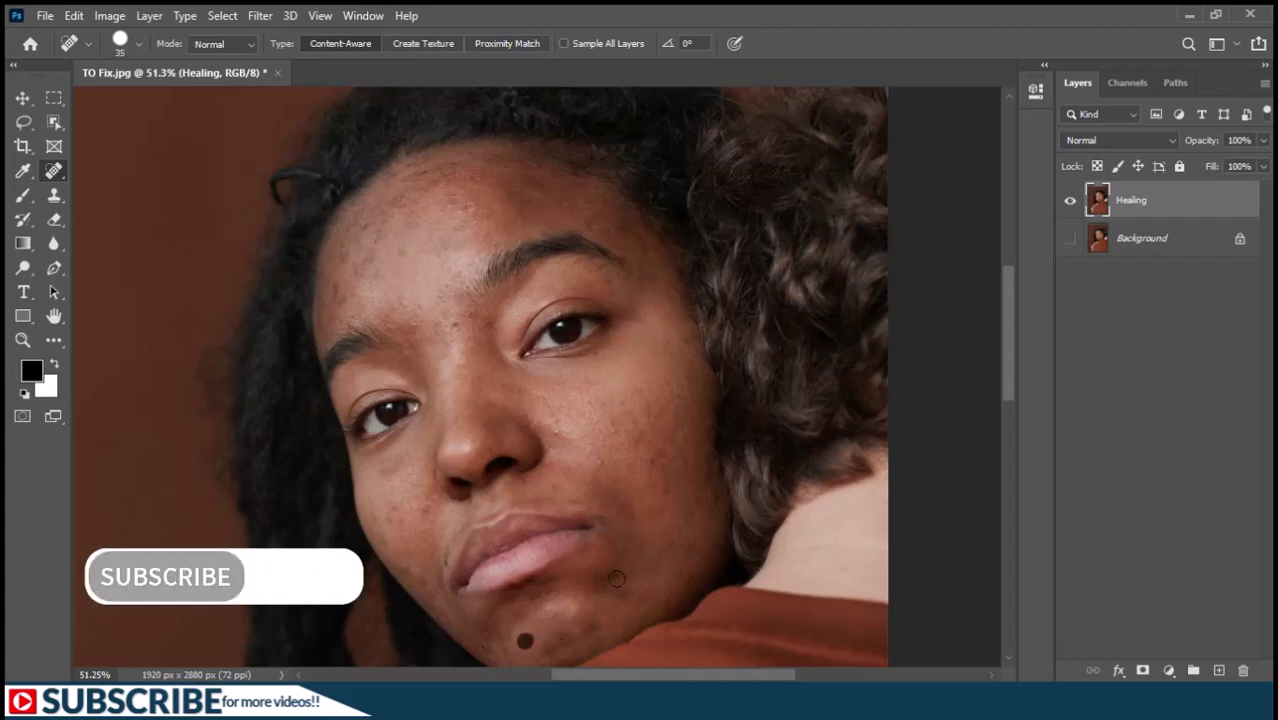
pyautogui.click(338, 285)
pyautogui.click(367, 226)
pyautogui.click(584, 223)
pyautogui.click(633, 268)
pyautogui.click(707, 510)
pyautogui.click(518, 613)
pyautogui.click(542, 652)
pyautogui.click(554, 432)
pyautogui.click(599, 462)
pyautogui.click(613, 427)
pyautogui.click(423, 509)
pyautogui.click(425, 303)
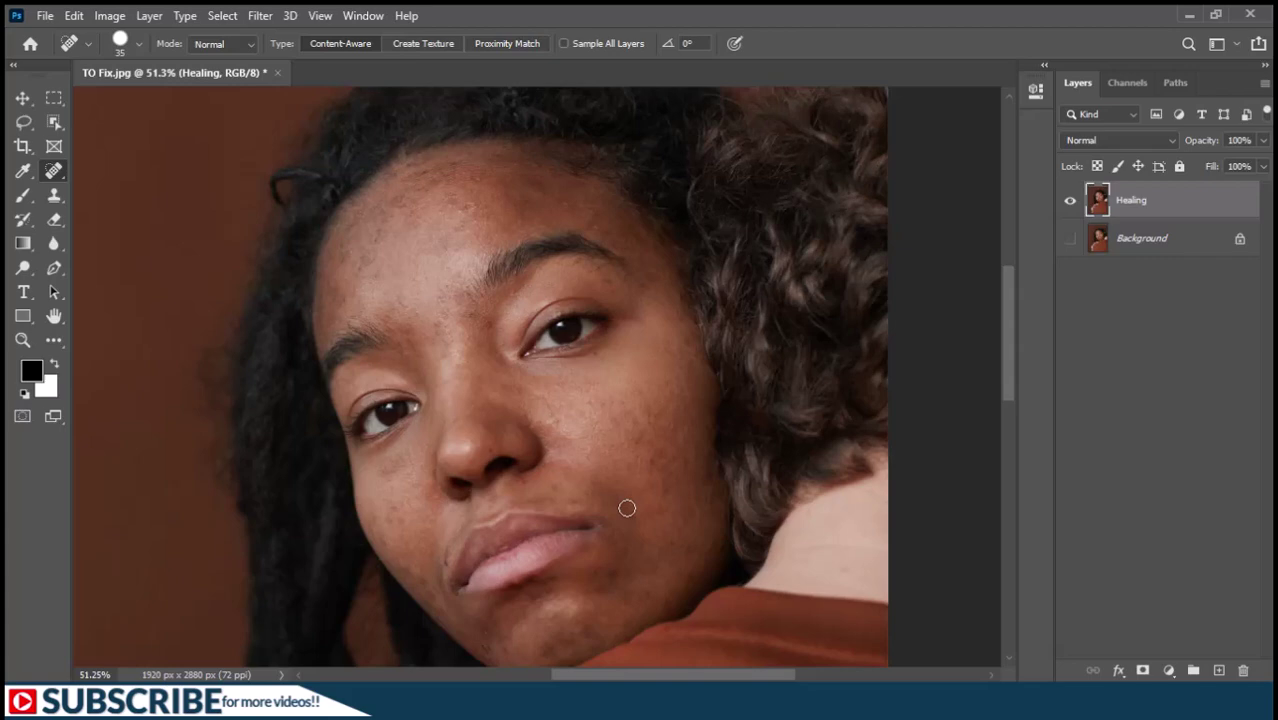
# Step: Toggle the Background and Healing layers' visibility to compare the healed skin with the original
pyautogui.click(1070, 238)
pyautogui.click(1071, 202)
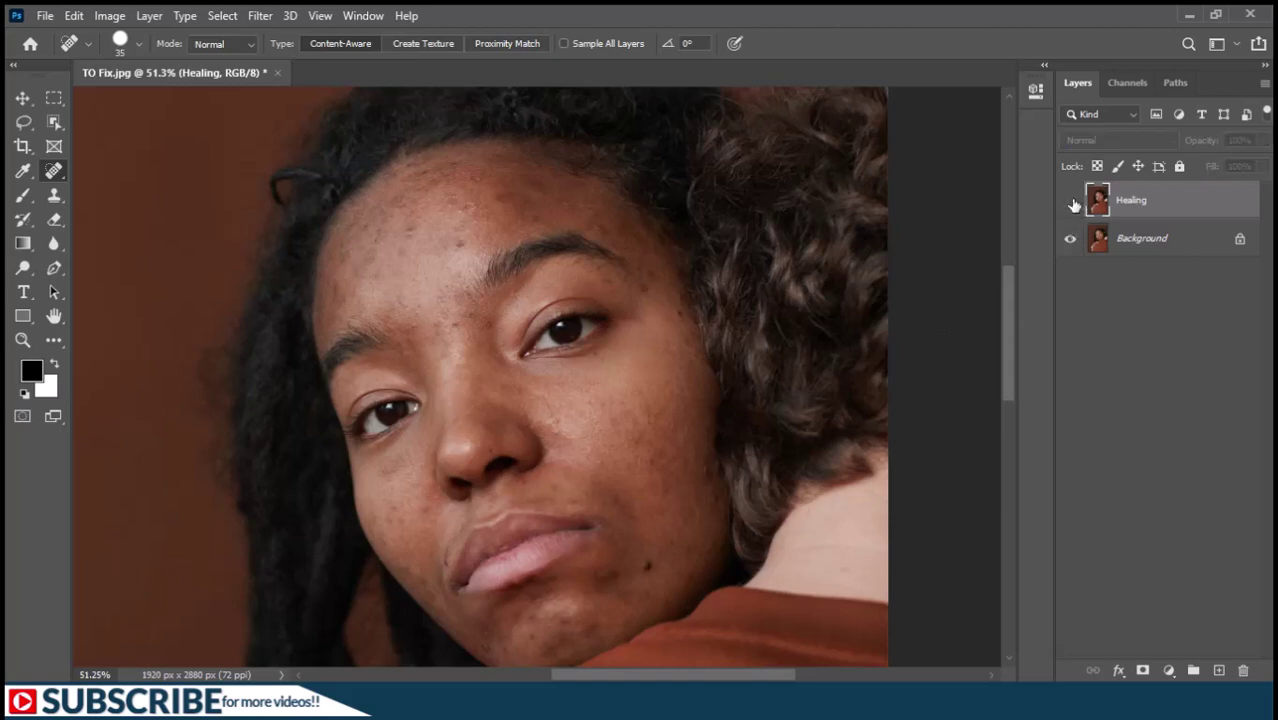
pyautogui.click(1072, 202)
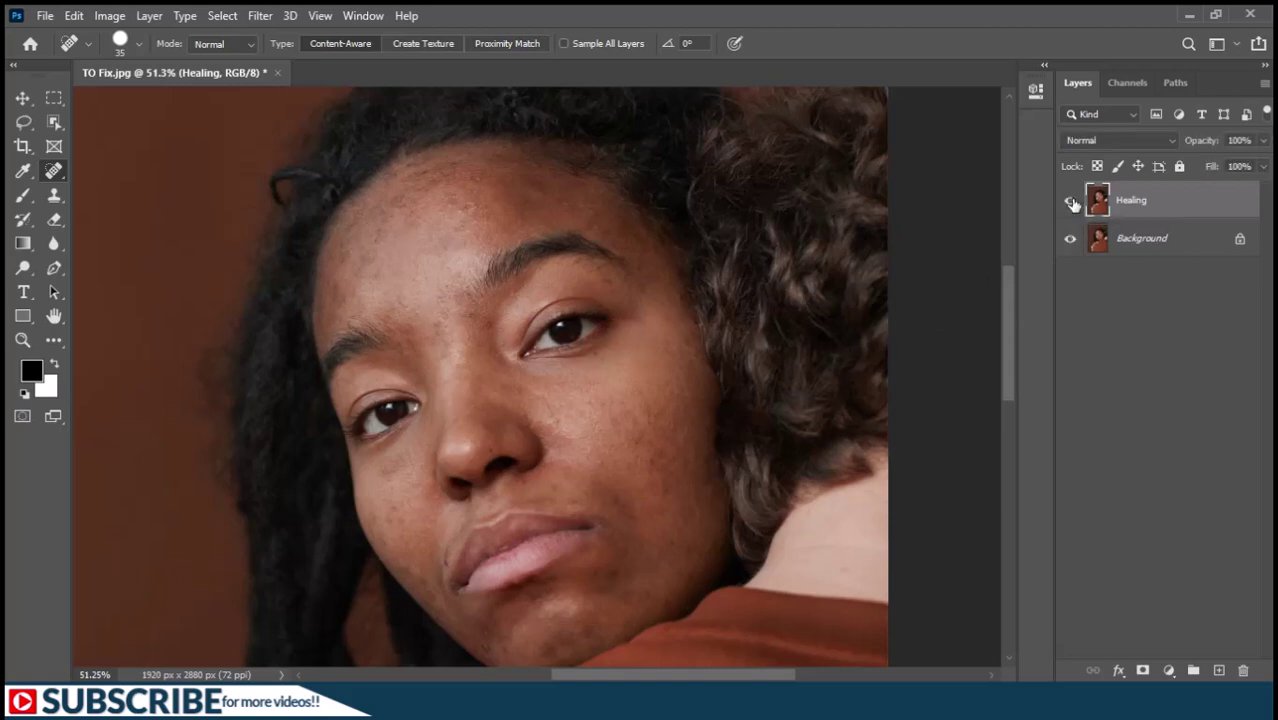
pyautogui.click(1070, 238)
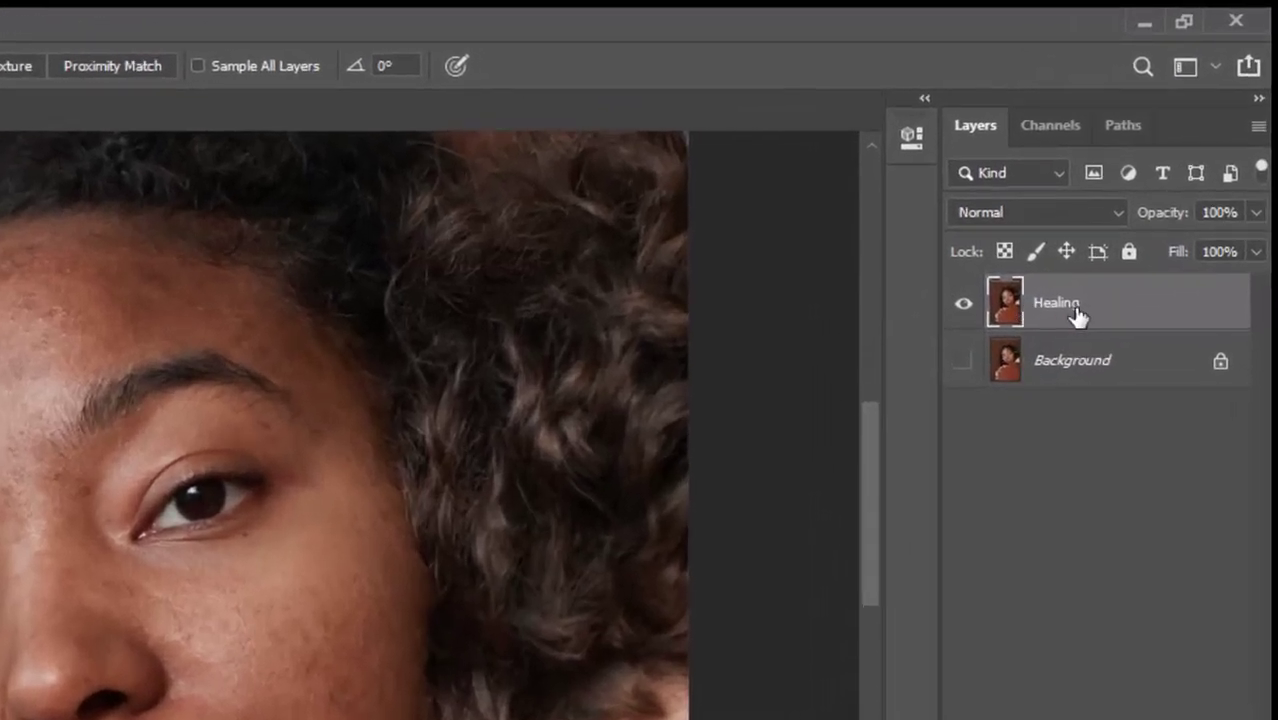
# Step: Duplicate the Healing layer and name the copy 'Texture'
pyautogui.hotkey('ctrl', 'j')
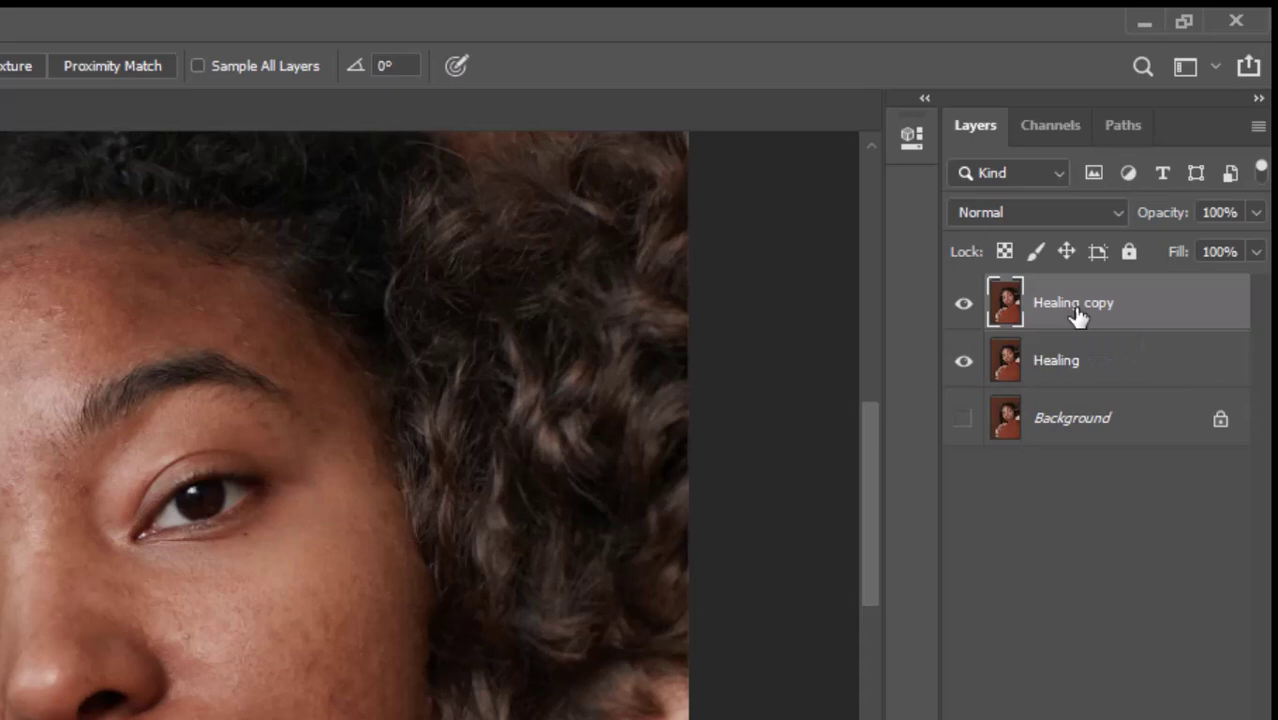
pyautogui.doubleClick(1062, 313)
pyautogui.write('Texture')
pyautogui.press('Return')
# Step: Set Texture to Vivid Light blend mode, invert it, and convert it to a smart object
pyautogui.click(1013, 213)
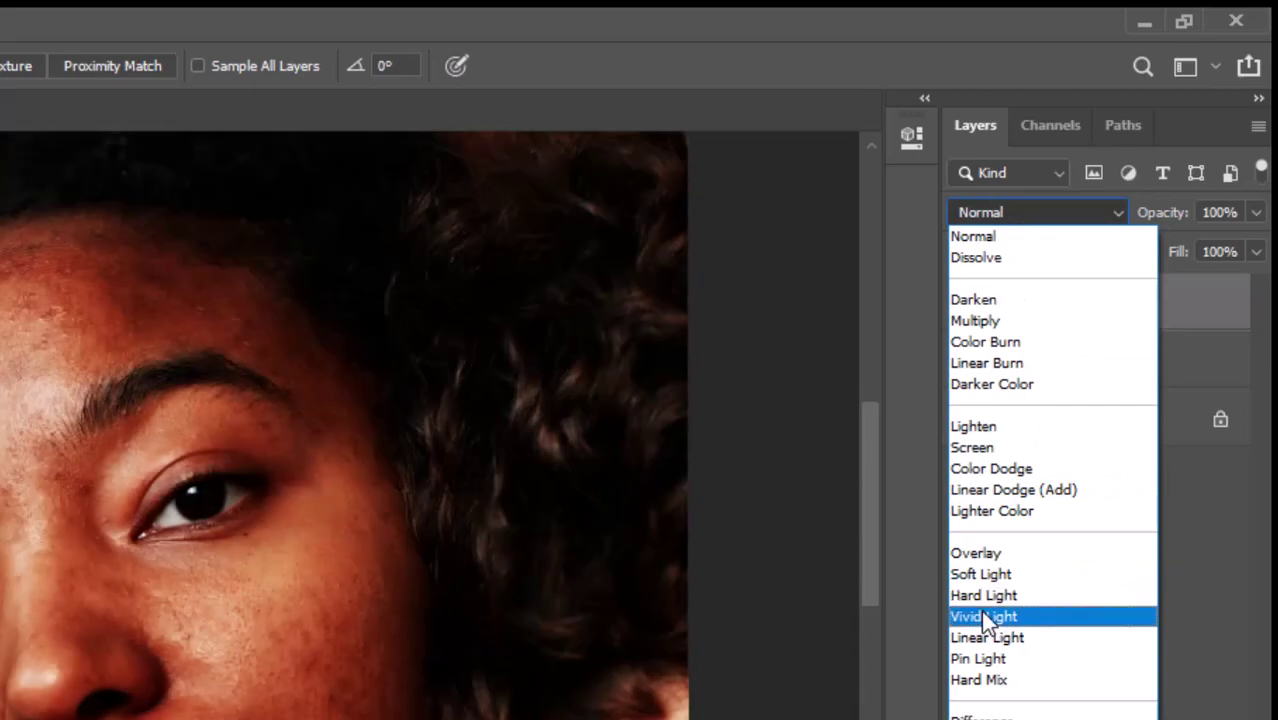
pyautogui.click(984, 616)
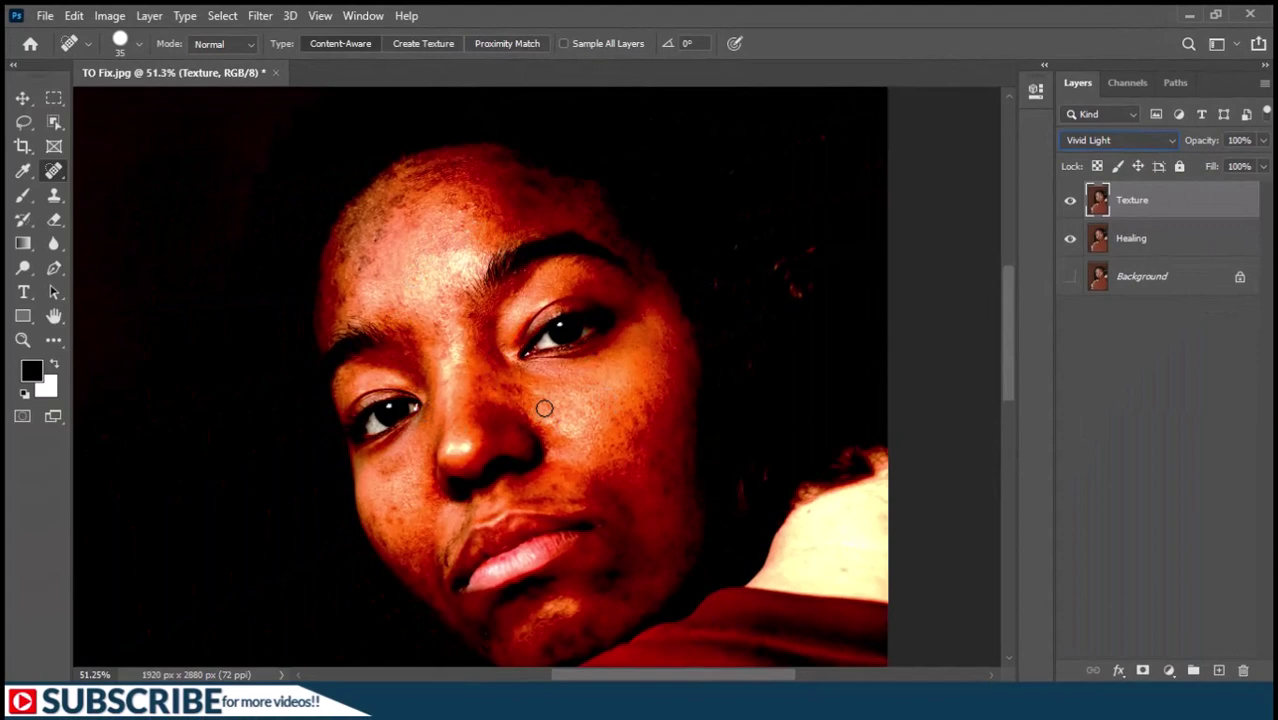
pyautogui.hotkey('ctrl', 'i')
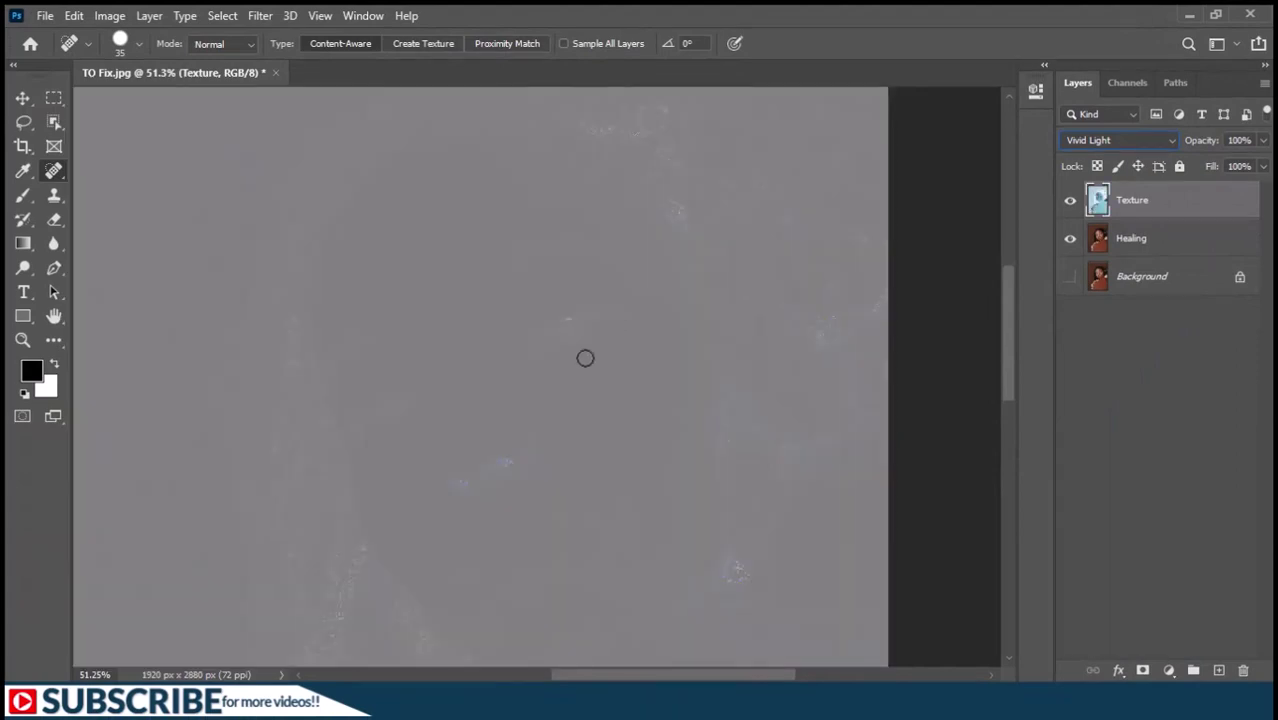
pyautogui.rightClick(1153, 203)
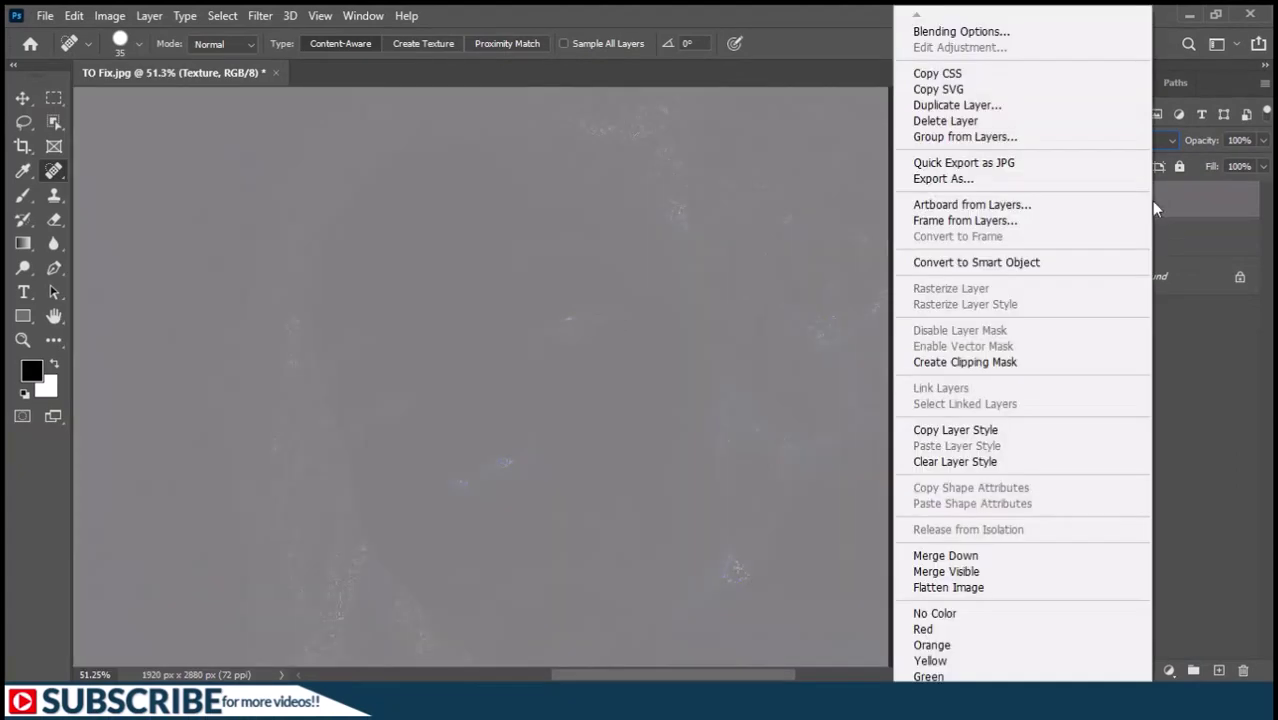
pyautogui.click(1012, 262)
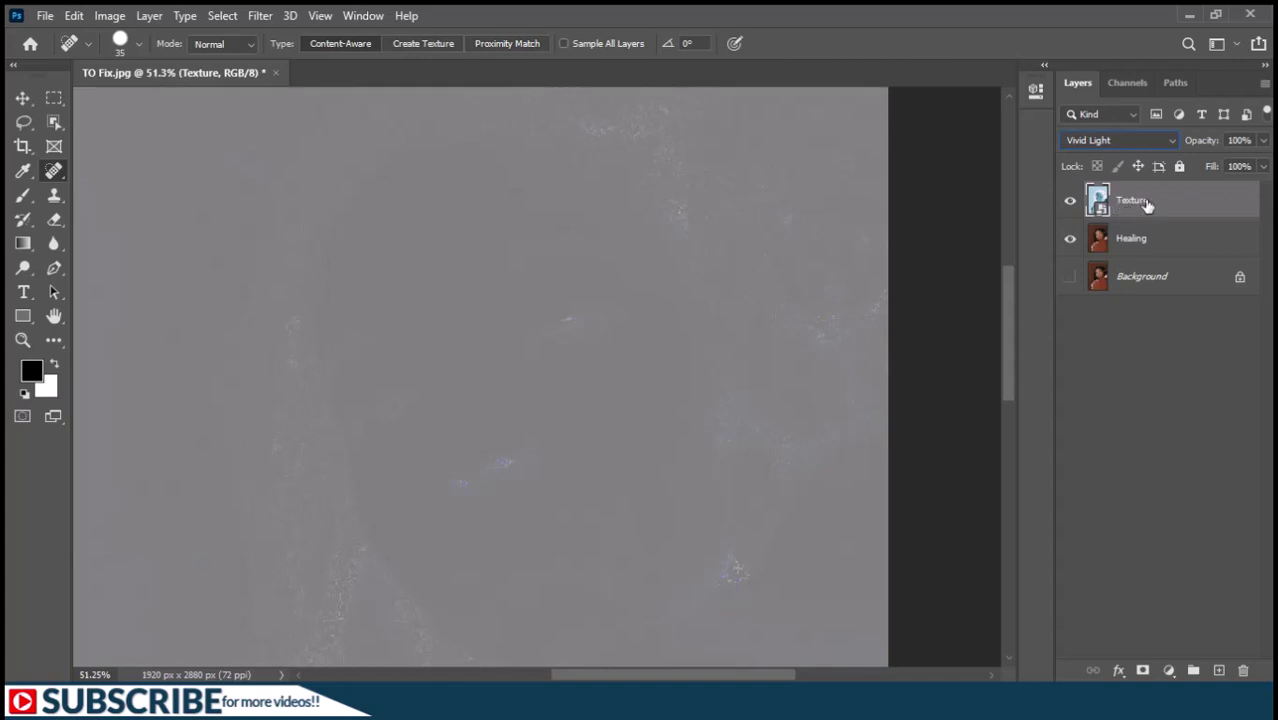
pyautogui.click(258, 16)
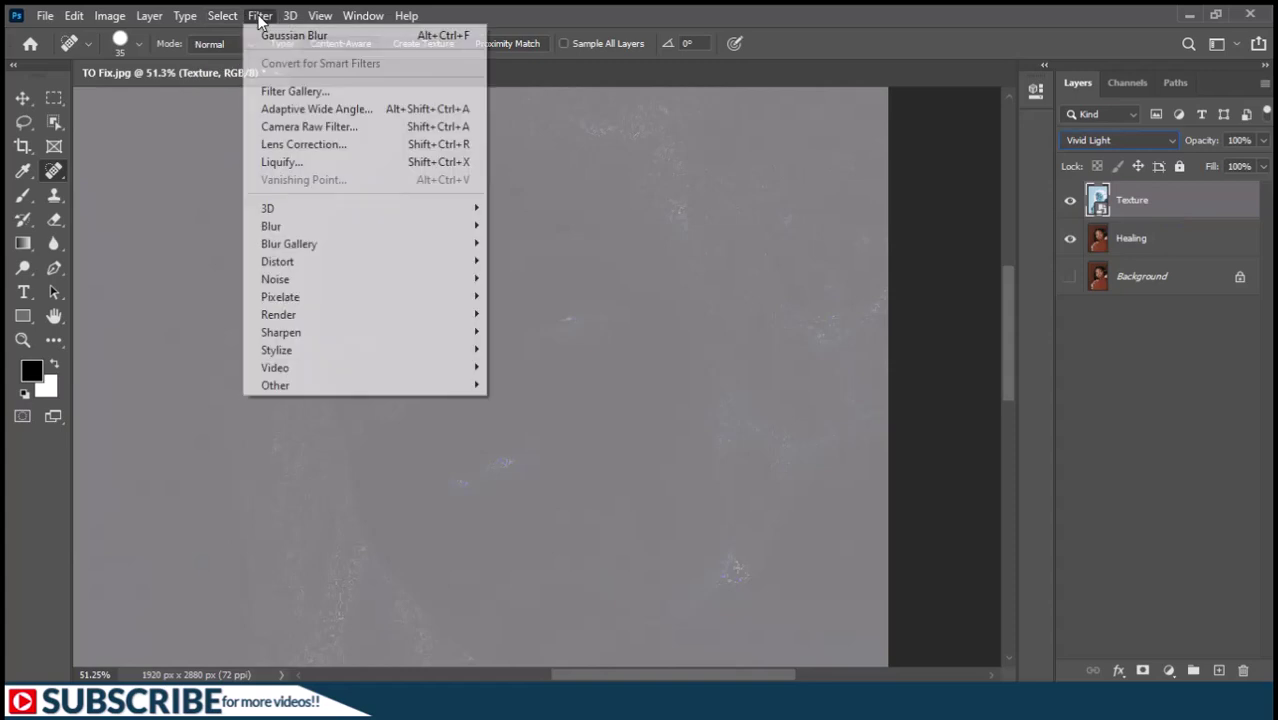
# Step: Apply Filter > Other > High Pass with Radius 20 pixels to the Texture smart object
pyautogui.moveTo(381, 386)
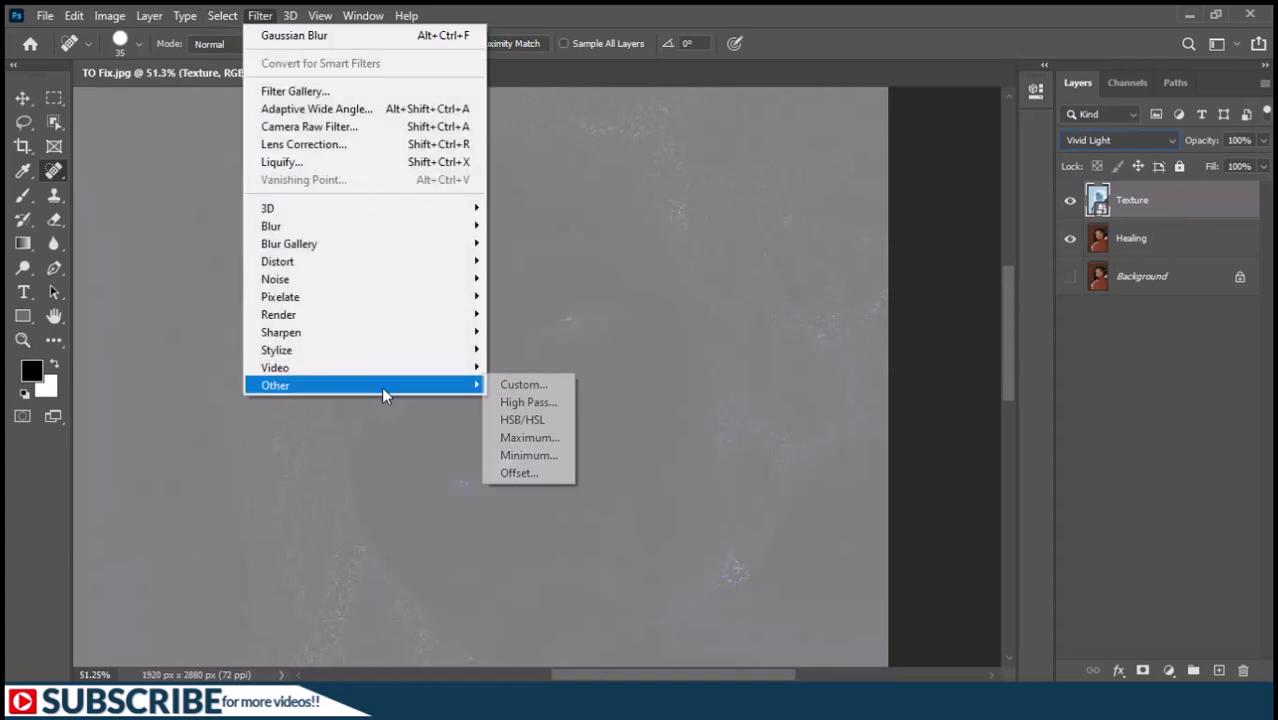
pyautogui.click(517, 402)
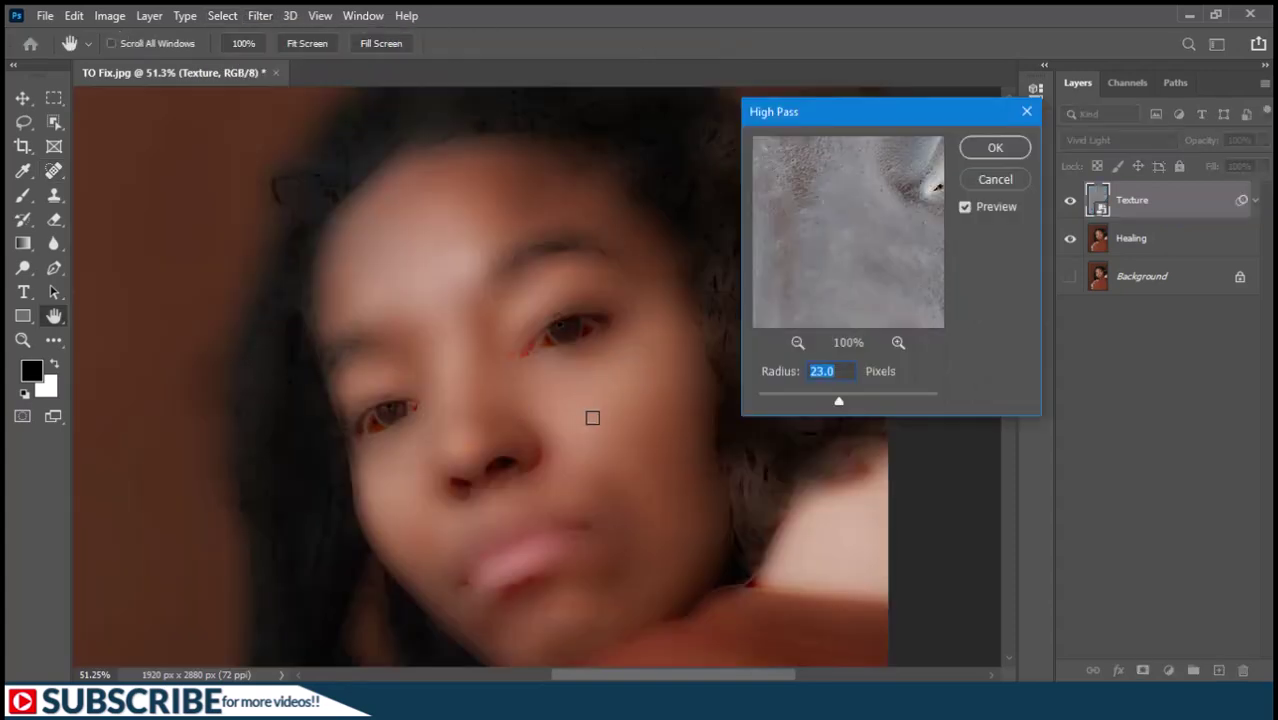
pyautogui.write('20')
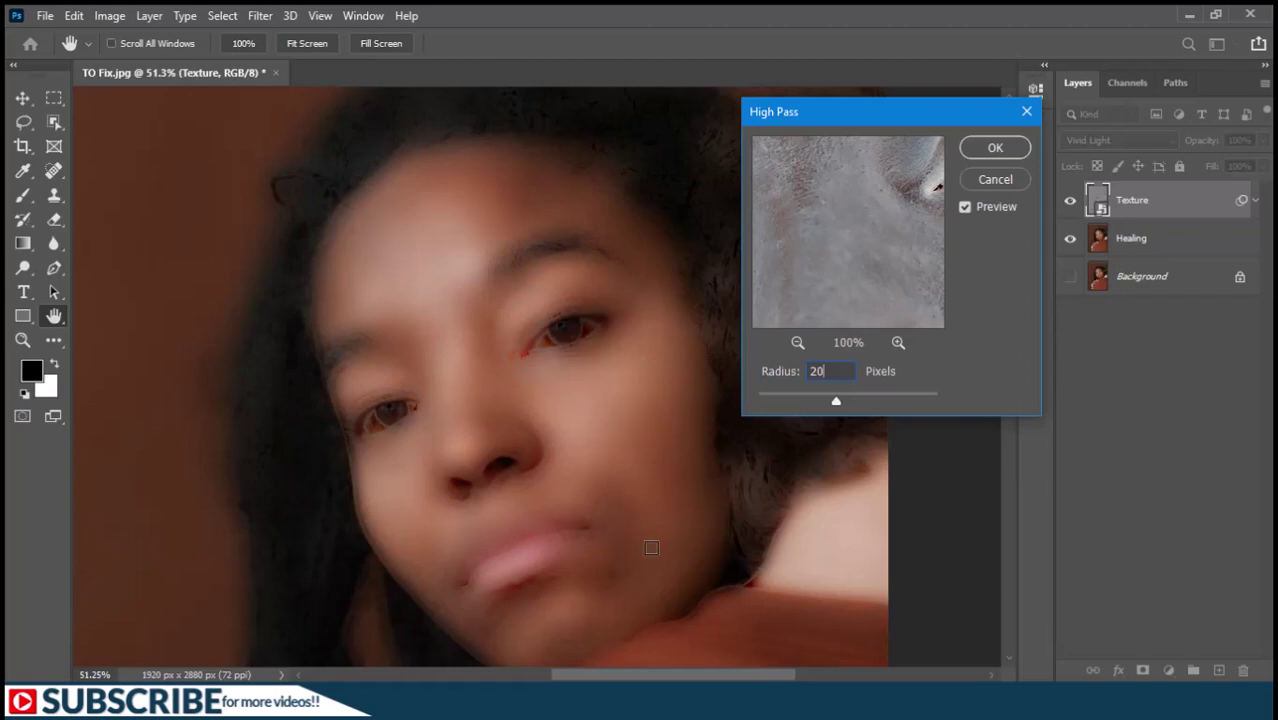
pyautogui.click(982, 146)
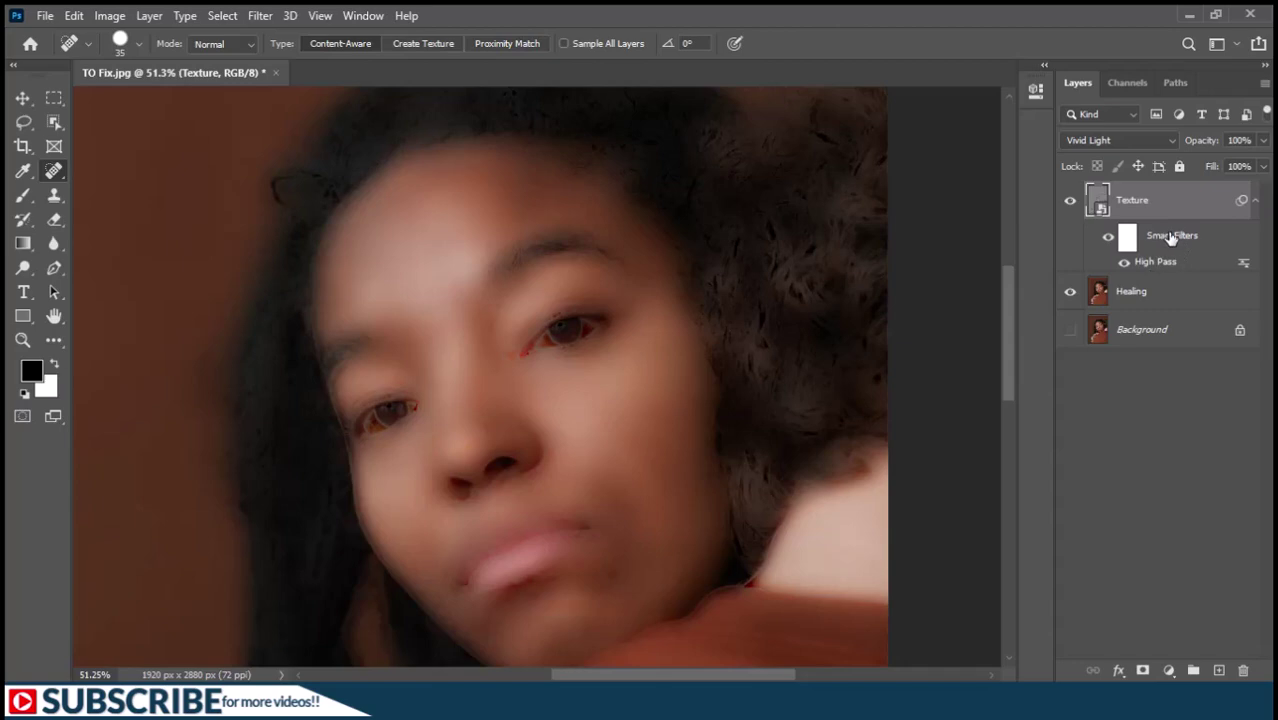
# Step: Add a 1.5-pixel Gaussian Blur smart filter to Texture and collapse its filter list
pyautogui.click(262, 16)
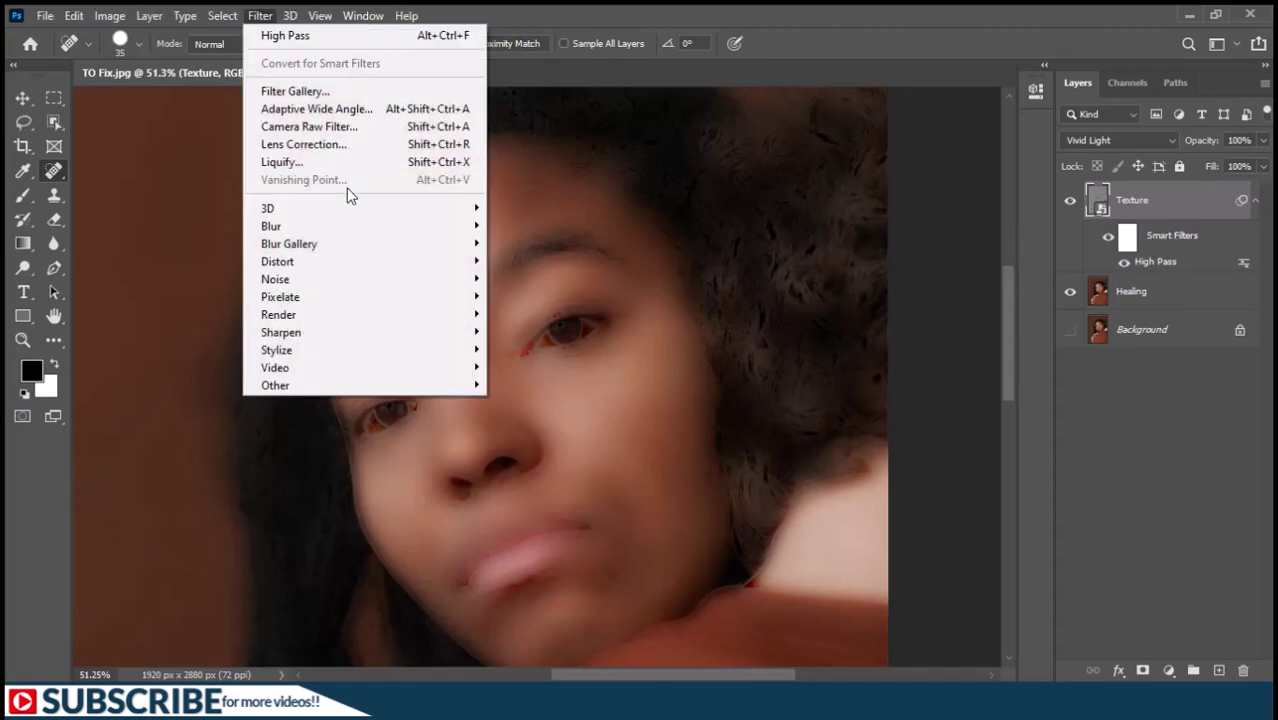
pyautogui.moveTo(467, 237)
pyautogui.click(523, 294)
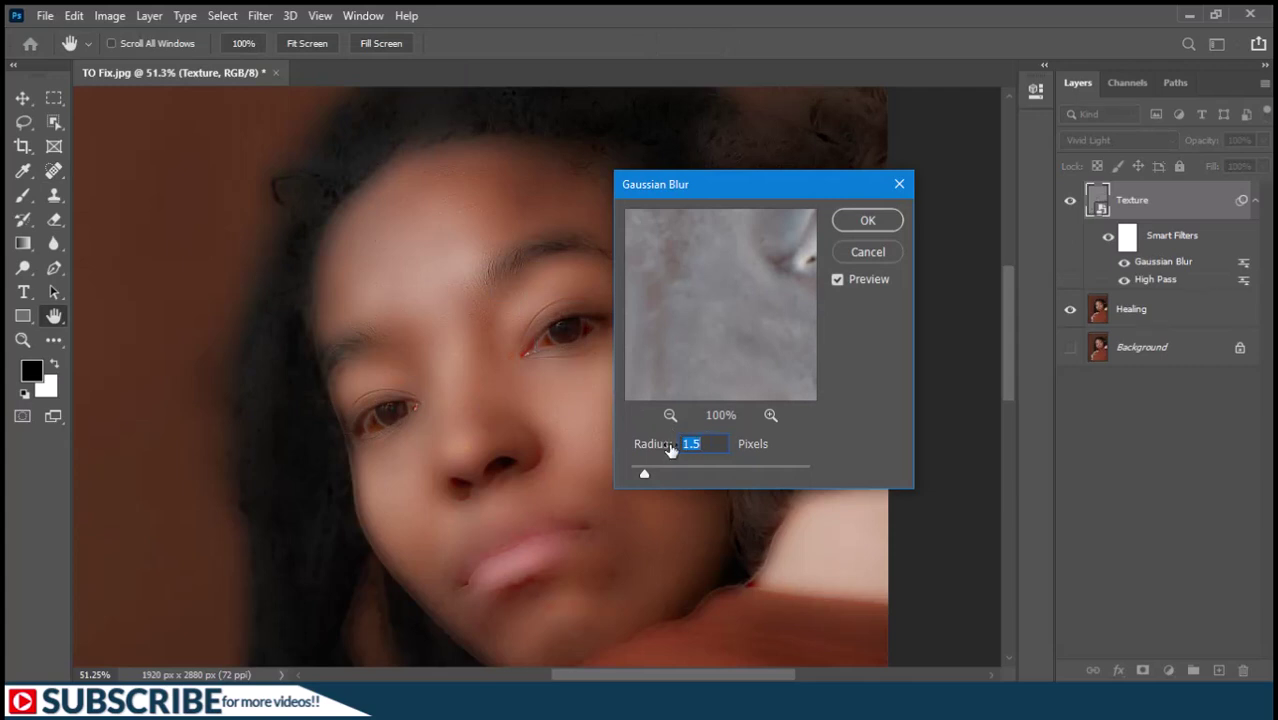
pyautogui.click(853, 225)
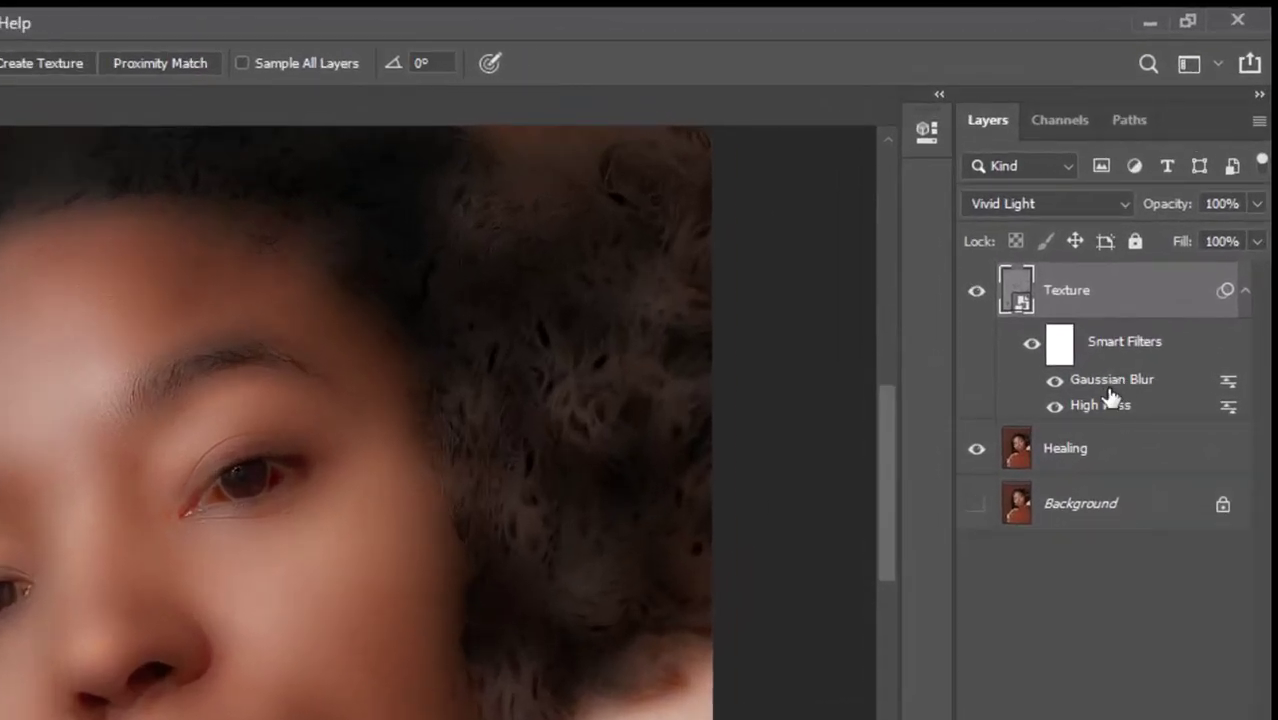
pyautogui.click(1244, 296)
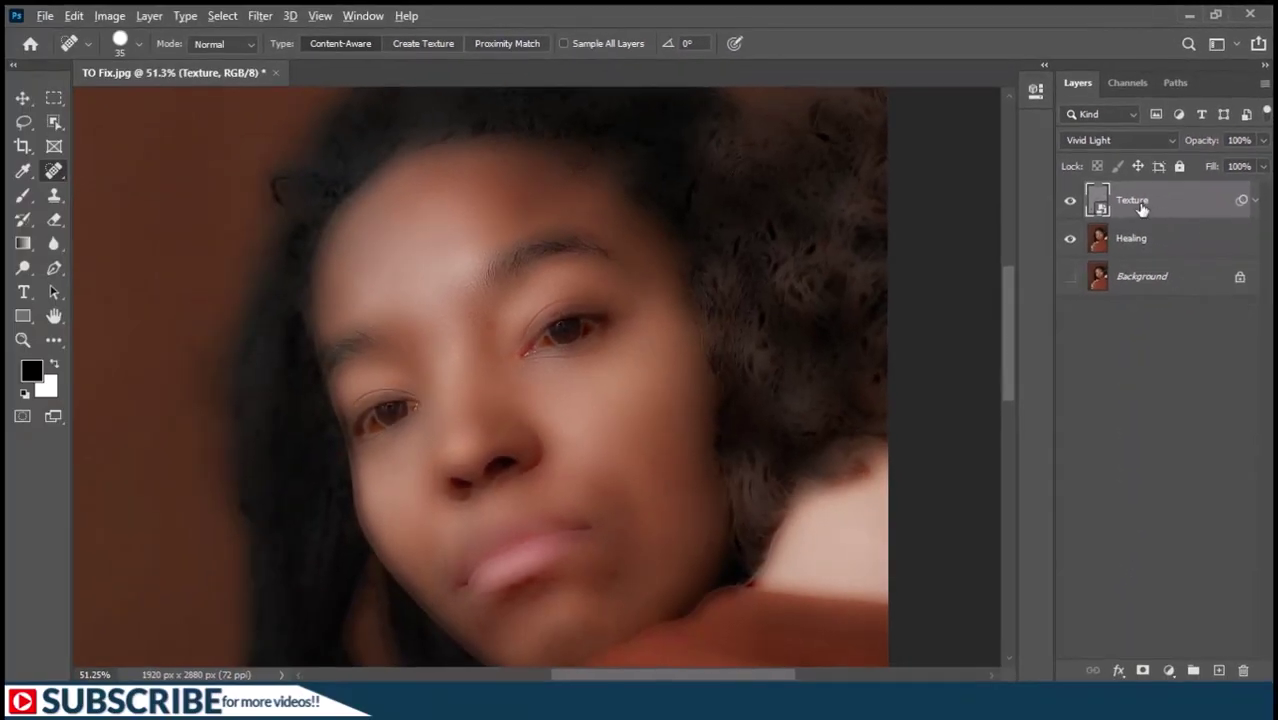
# Step: Add a black layer mask to Texture and select the Brush Tool with the Soft Round preset
pyautogui.keyDown('alt'); pyautogui.click(1142, 671); pyautogui.keyUp('alt')
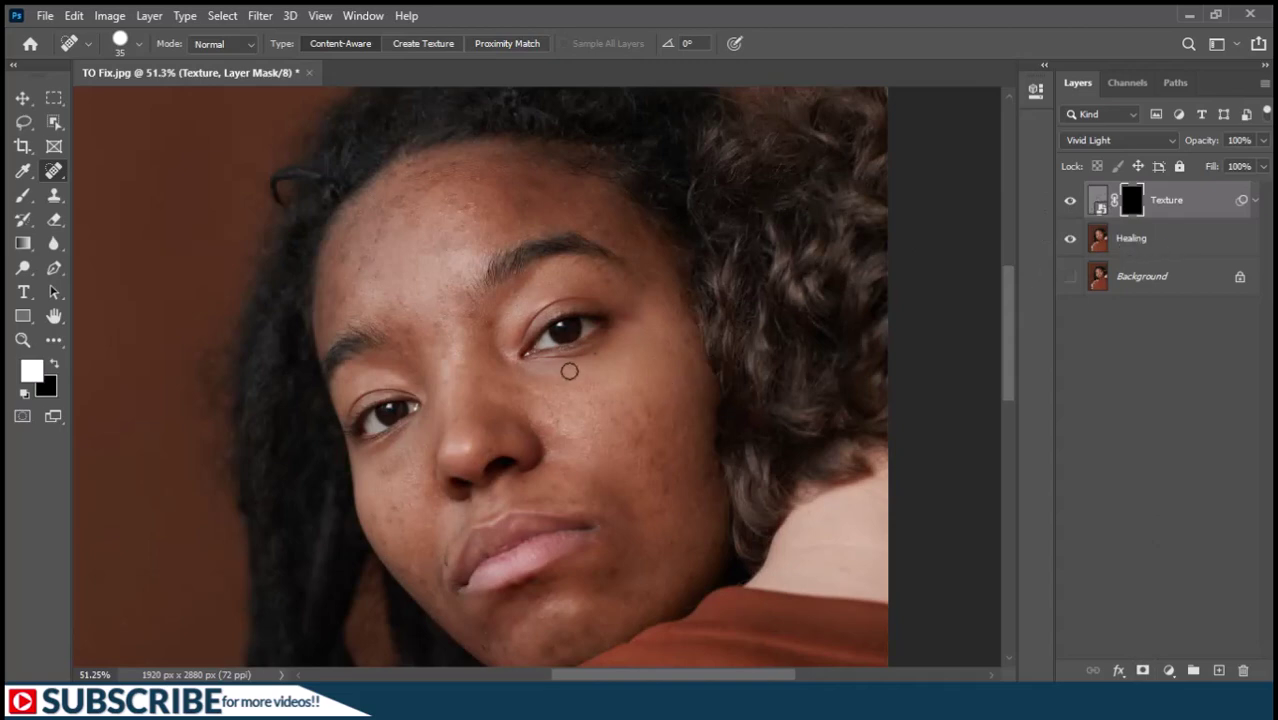
pyautogui.click(22, 197)
pyautogui.rightClick(22, 197)
pyautogui.click(85, 198)
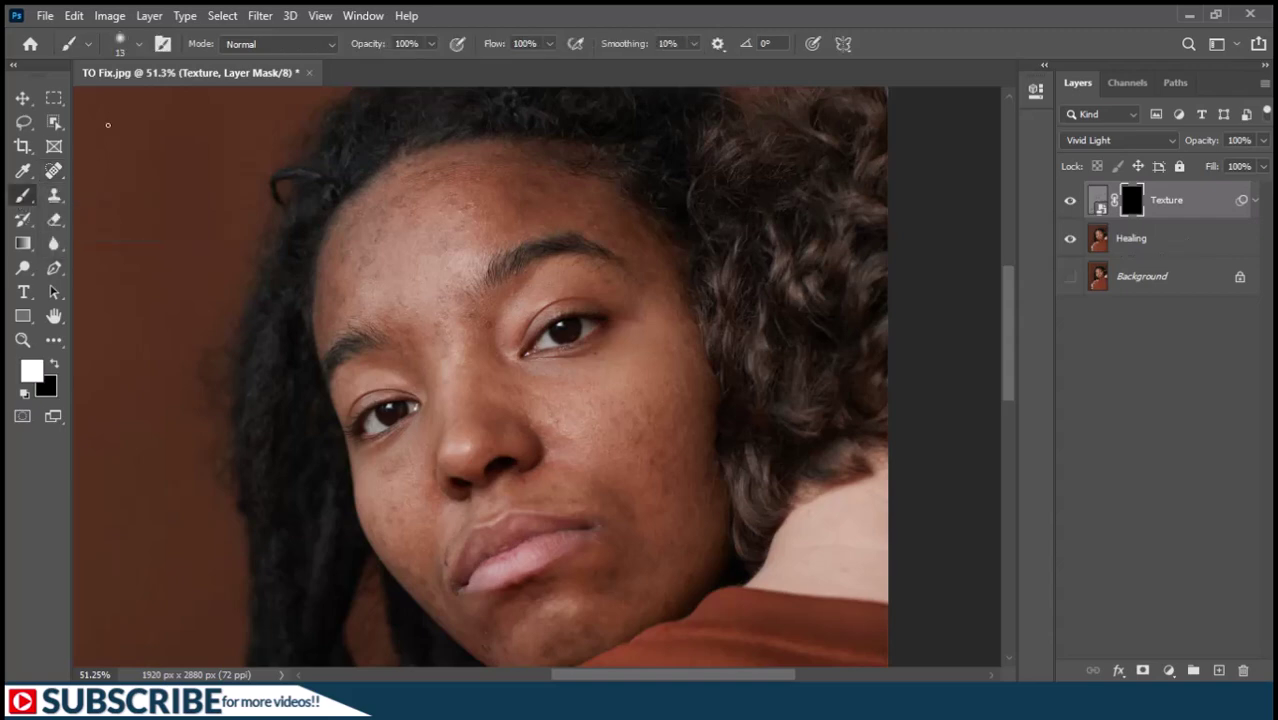
pyautogui.click(138, 46)
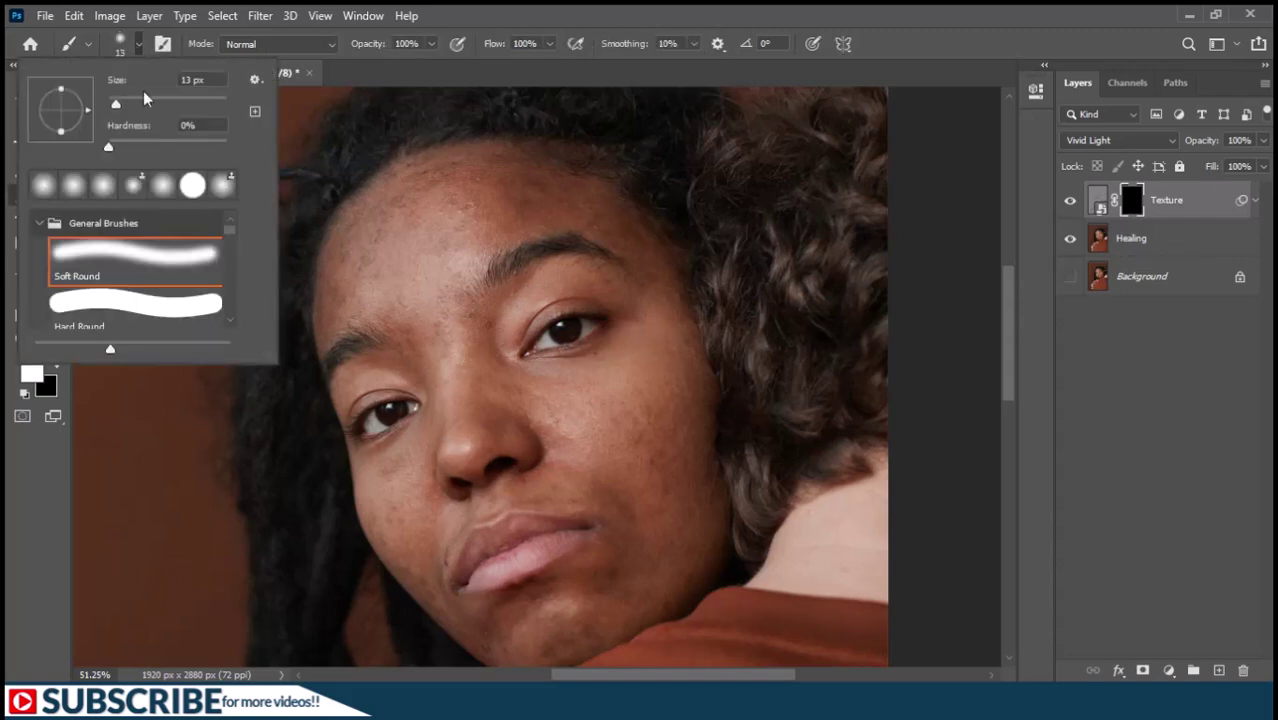
pyautogui.click(104, 262)
pyautogui.press('Return')
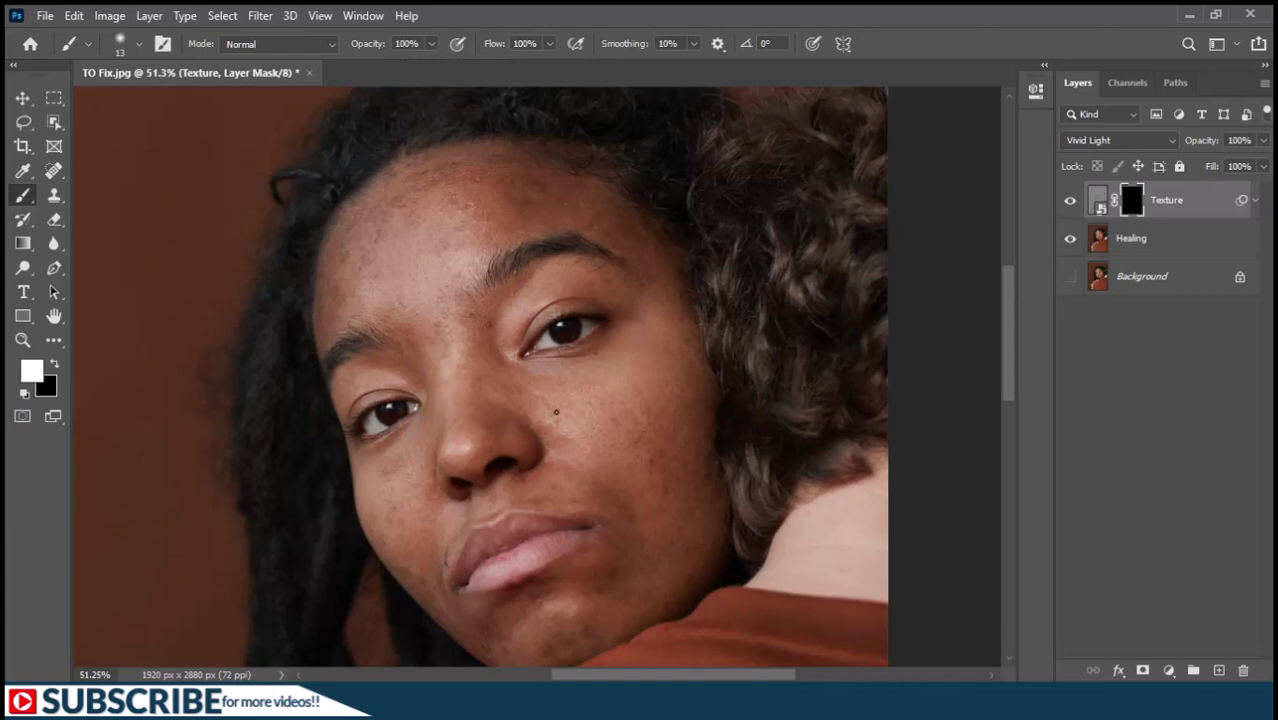
# Step: Paint the Texture mask over the cheek with a 118 px brush, then the forehead at 70% opacity
pyautogui.moveTo(556, 411)
pyautogui.mouseDown()
pyautogui.moveTo(600, 404)
pyautogui.moveTo(584, 416)
pyautogui.mouseUp()
pyautogui.moveTo(663, 527)
pyautogui.mouseDown()
pyautogui.moveTo(637, 480)
pyautogui.moveTo(660, 411)
pyautogui.moveTo(671, 360)
pyautogui.mouseUp()
pyautogui.moveTo(372, 50); pyautogui.dragTo(350, 50)
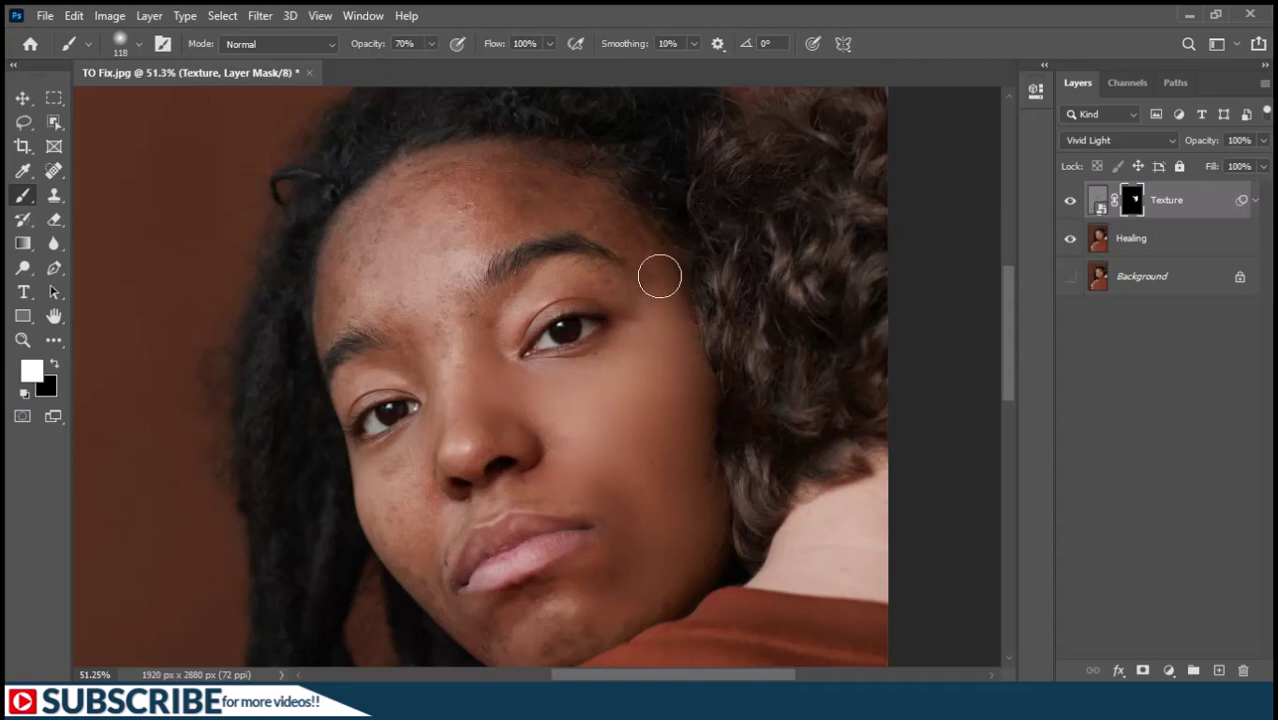
pyautogui.moveTo(446, 200)
pyautogui.mouseDown()
pyautogui.moveTo(461, 224)
pyautogui.moveTo(526, 215)
pyautogui.moveTo(477, 229)
pyautogui.mouseUp()
# Step: With a smaller brush at 23% opacity, paint the mask along the lower chin and left cheek
pyautogui.scroll(3, 640, 370)
pyautogui.press('[')
pyautogui.press('[')
pyautogui.press('[')
pyautogui.press('[')
pyautogui.press('[')
pyautogui.press('[')
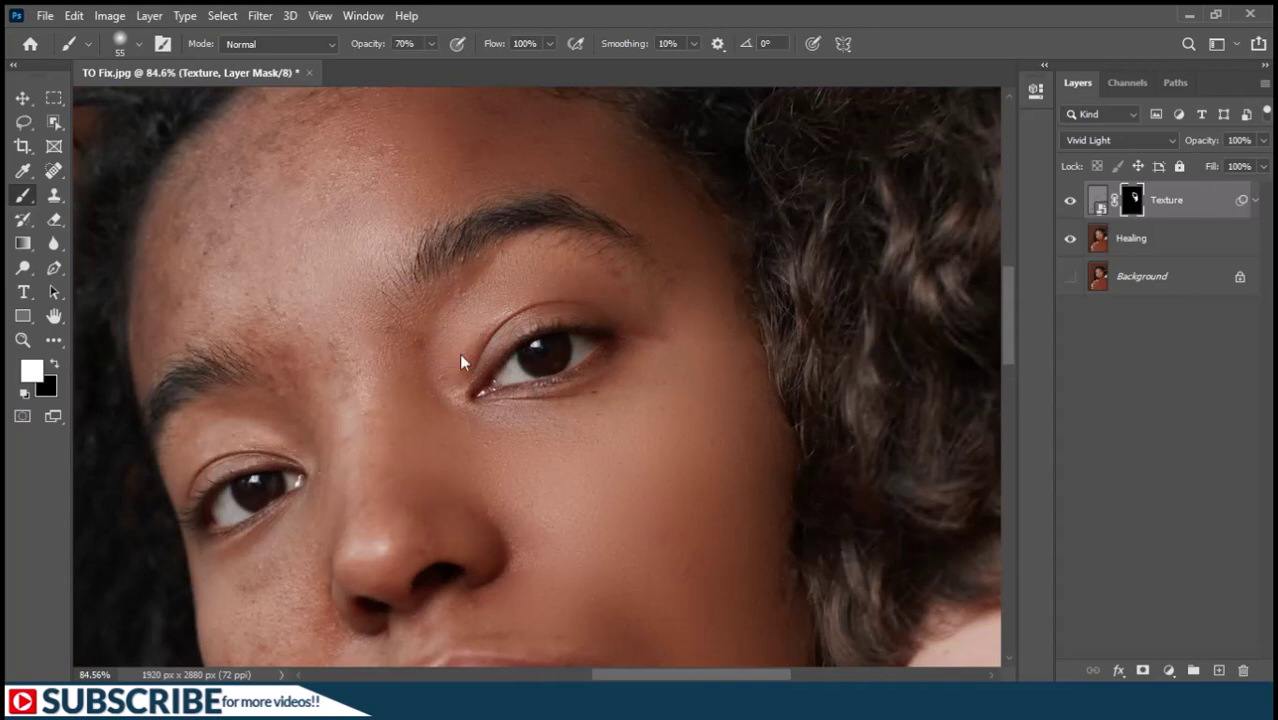
pyautogui.moveTo(706, 480)
pyautogui.mouseDown()
pyautogui.moveTo(714, 208)
pyautogui.moveTo(734, 164)
pyautogui.mouseUp()
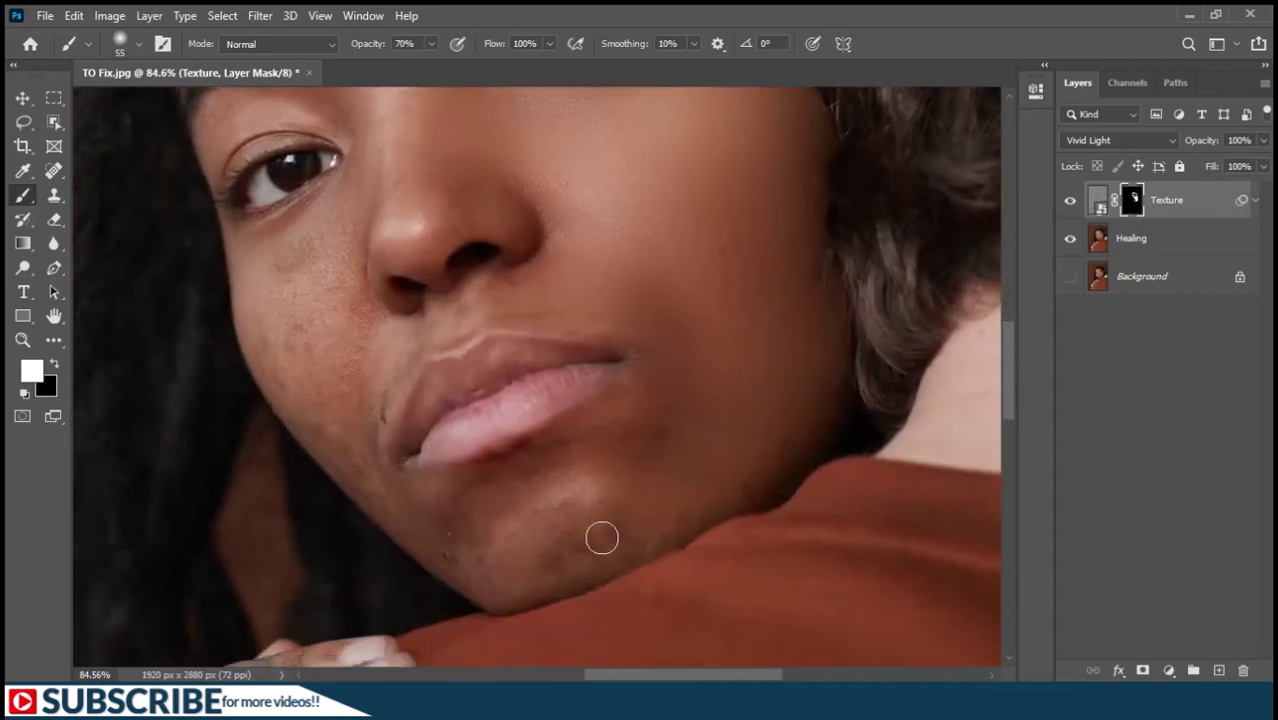
pyautogui.moveTo(498, 598)
pyautogui.mouseDown()
pyautogui.moveTo(368, 491)
pyautogui.moveTo(322, 434)
pyautogui.mouseUp()
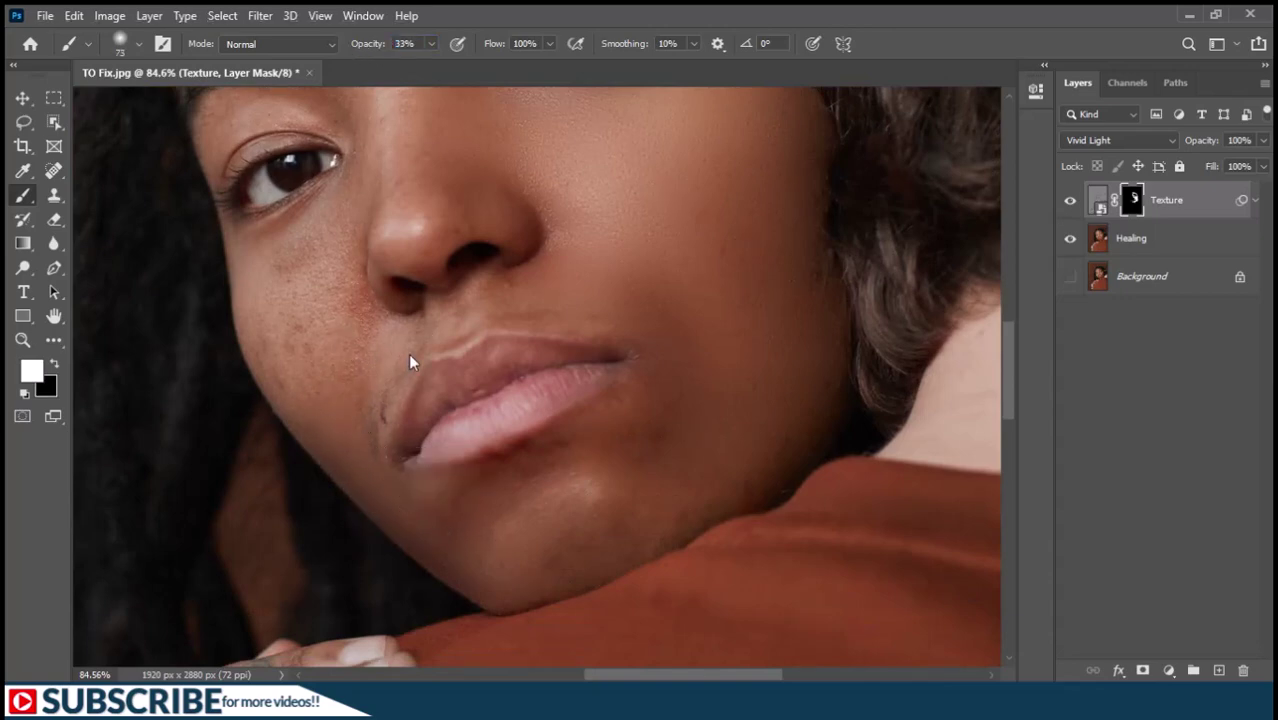
pyautogui.moveTo(314, 294); pyautogui.dragTo(280, 305)
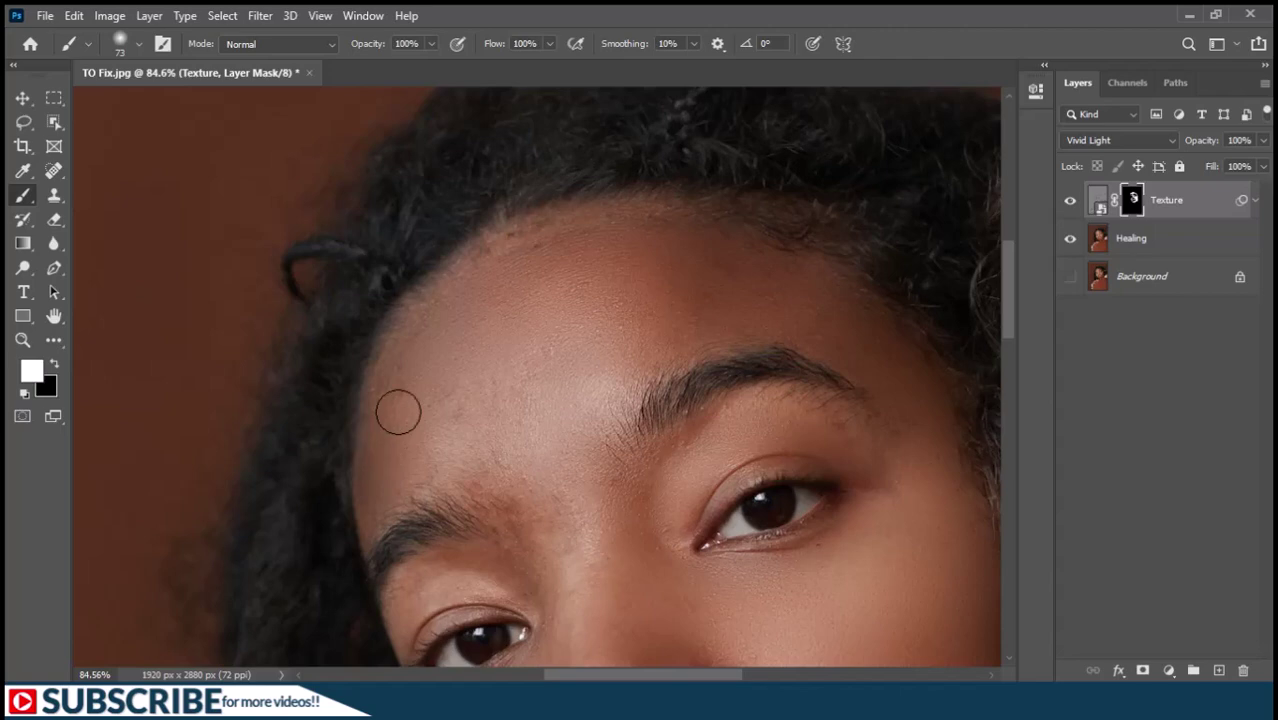
pyautogui.scroll(-3, 479, 243)
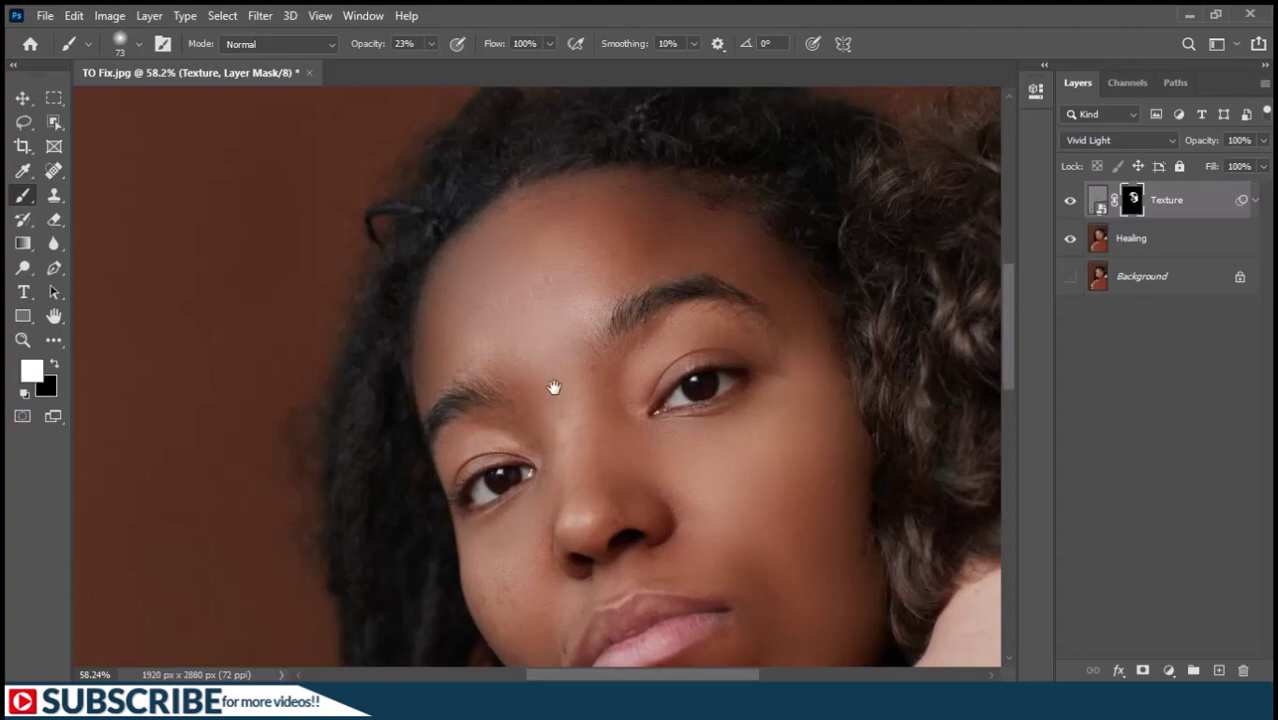
pyautogui.scroll(-5, 510, 490)
pyautogui.hscroll(2, 510, 490)
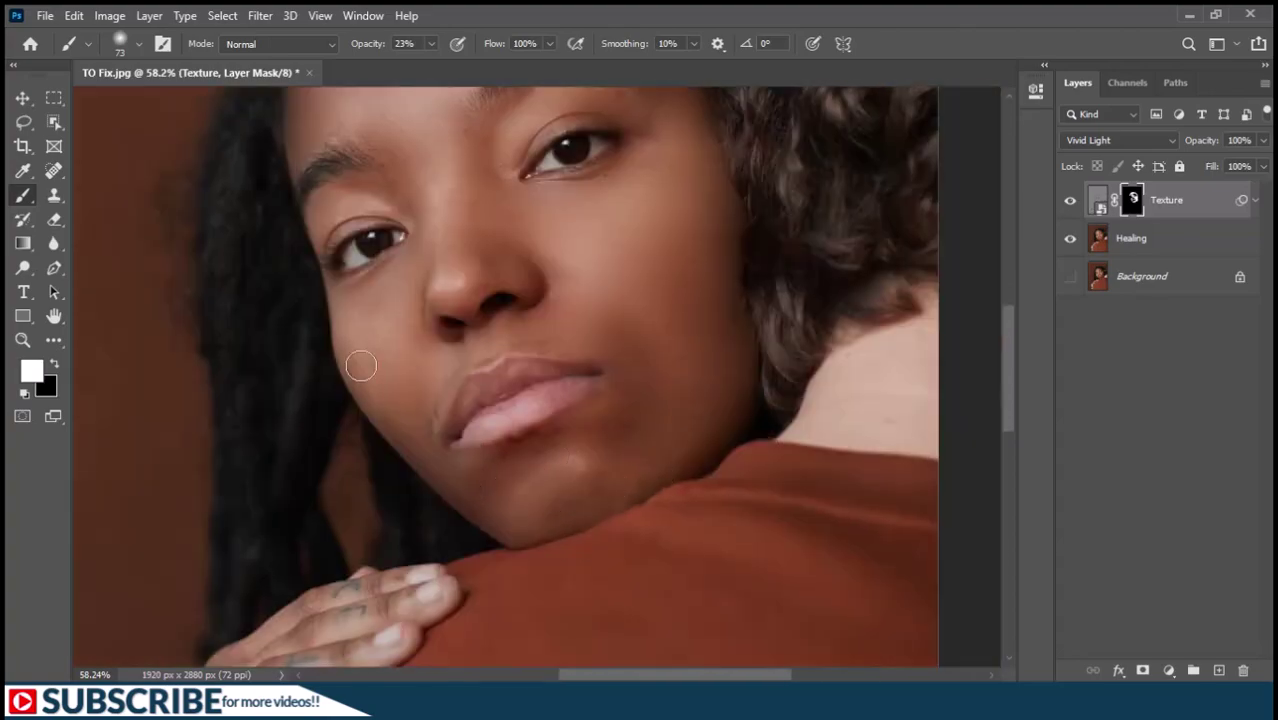
pyautogui.hotkey('ctrl', '1')
pyautogui.scroll(-4, 584, 512)
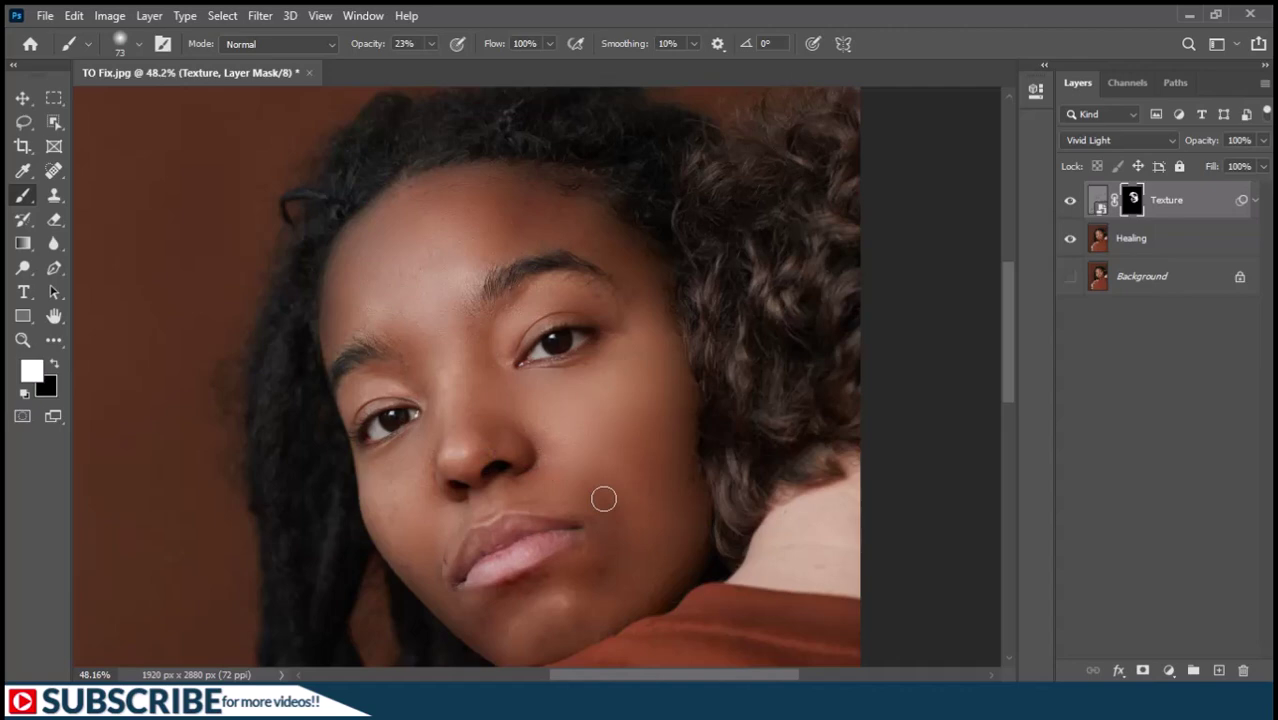
# Step: Group the Healing and Texture layers and name the group 'Fixed Image'
pyautogui.click(1158, 237)
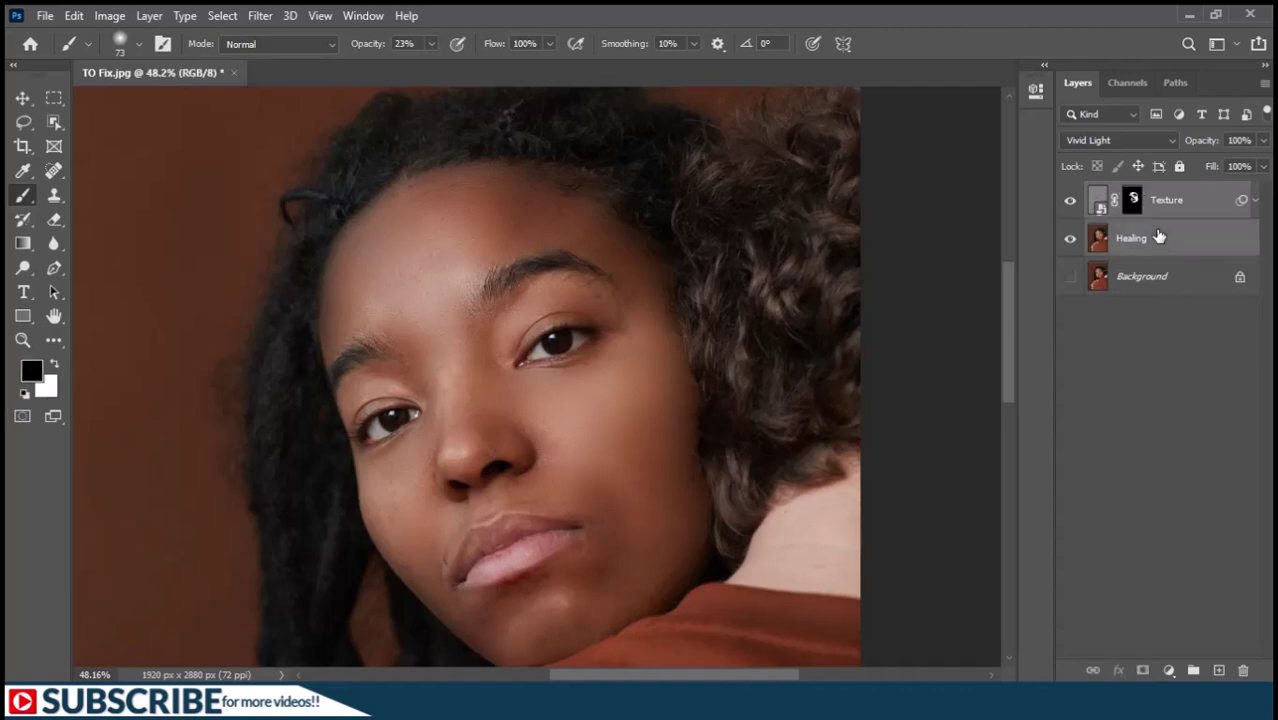
pyautogui.hotkey('ctrl', 'g')
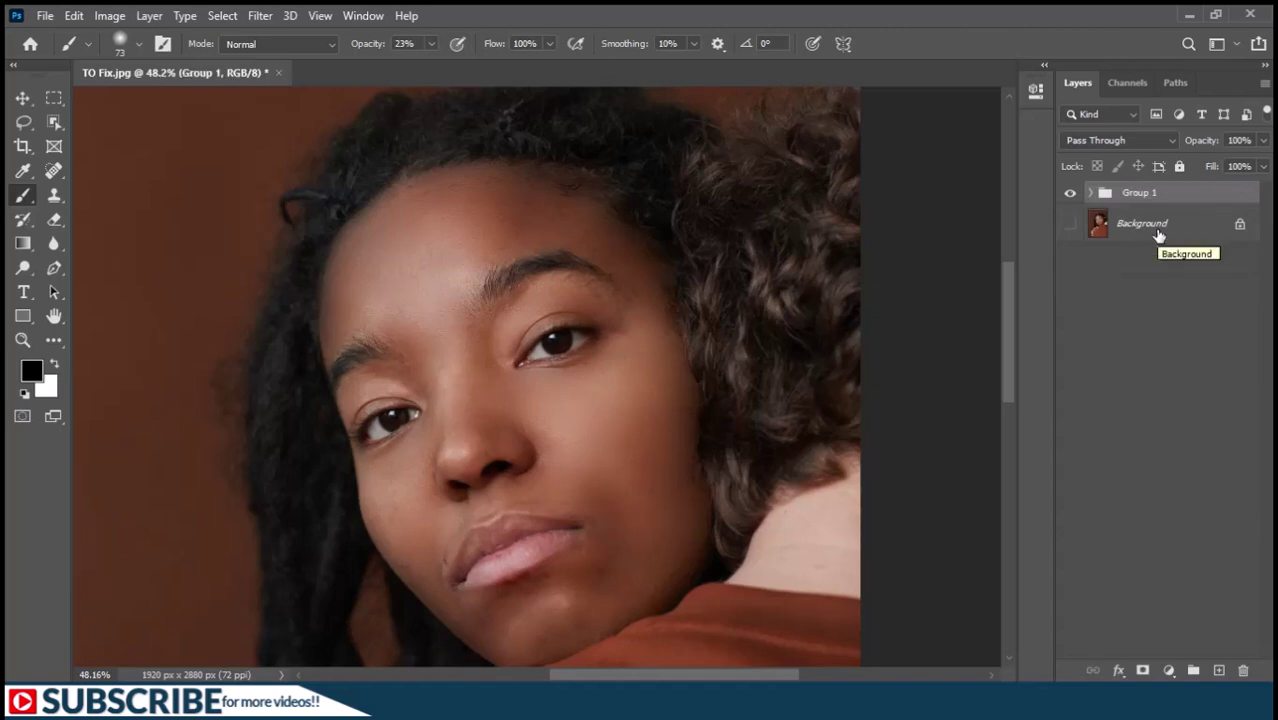
pyautogui.doubleClick(1138, 193)
pyautogui.write('Fixed Image')
pyautogui.press('Return')
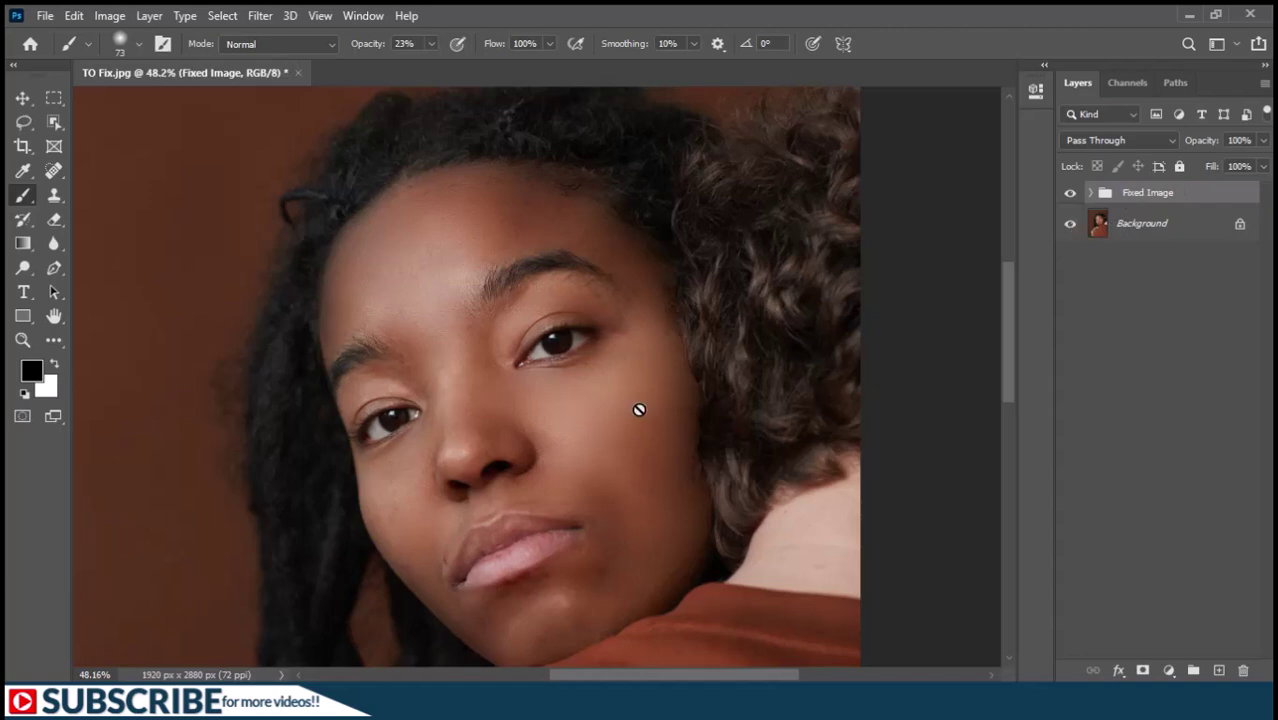
# Step: Toggle the Fixed Image group's visibility to compare the retouch with the original
pyautogui.scroll(1, 639, 408)
pyautogui.click(1070, 193)
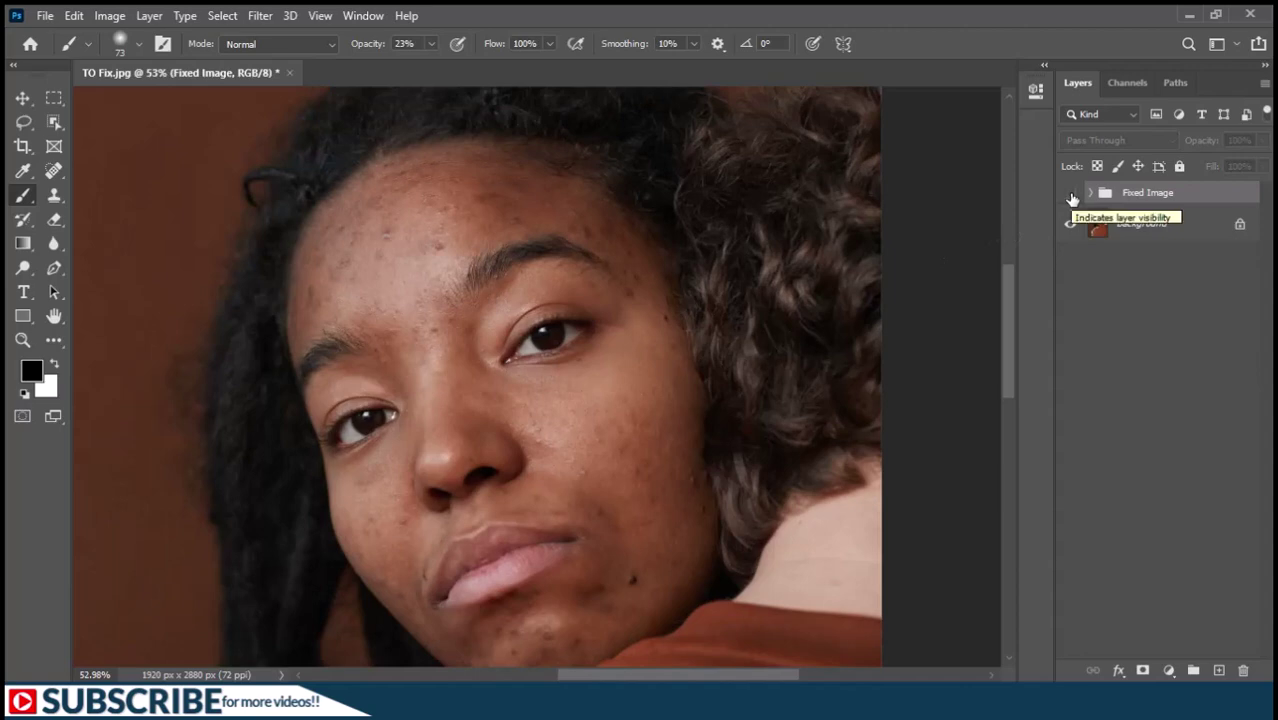
pyautogui.click(1071, 195)
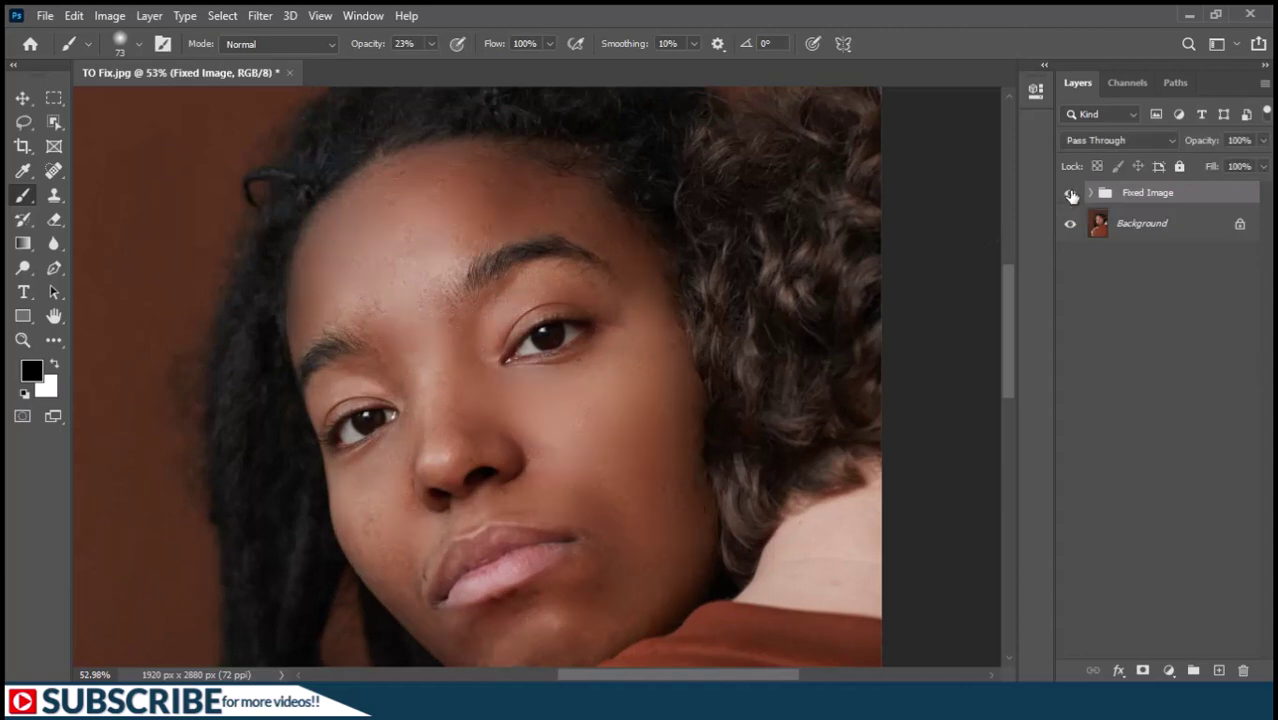
pyautogui.click(1071, 195)
# Step: Show the Fixed Image group again, then revert the file with File > Revert
pyautogui.click(1071, 195)
pyautogui.click(44, 16)
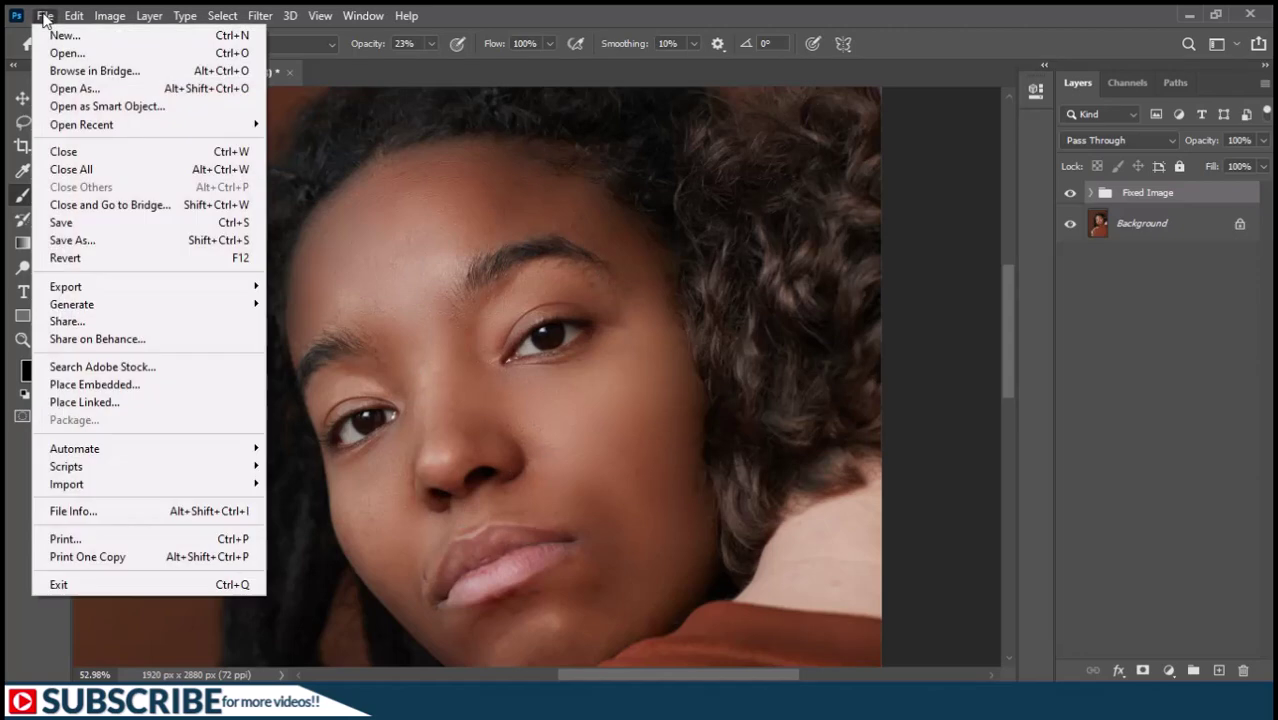
pyautogui.click(85, 258)
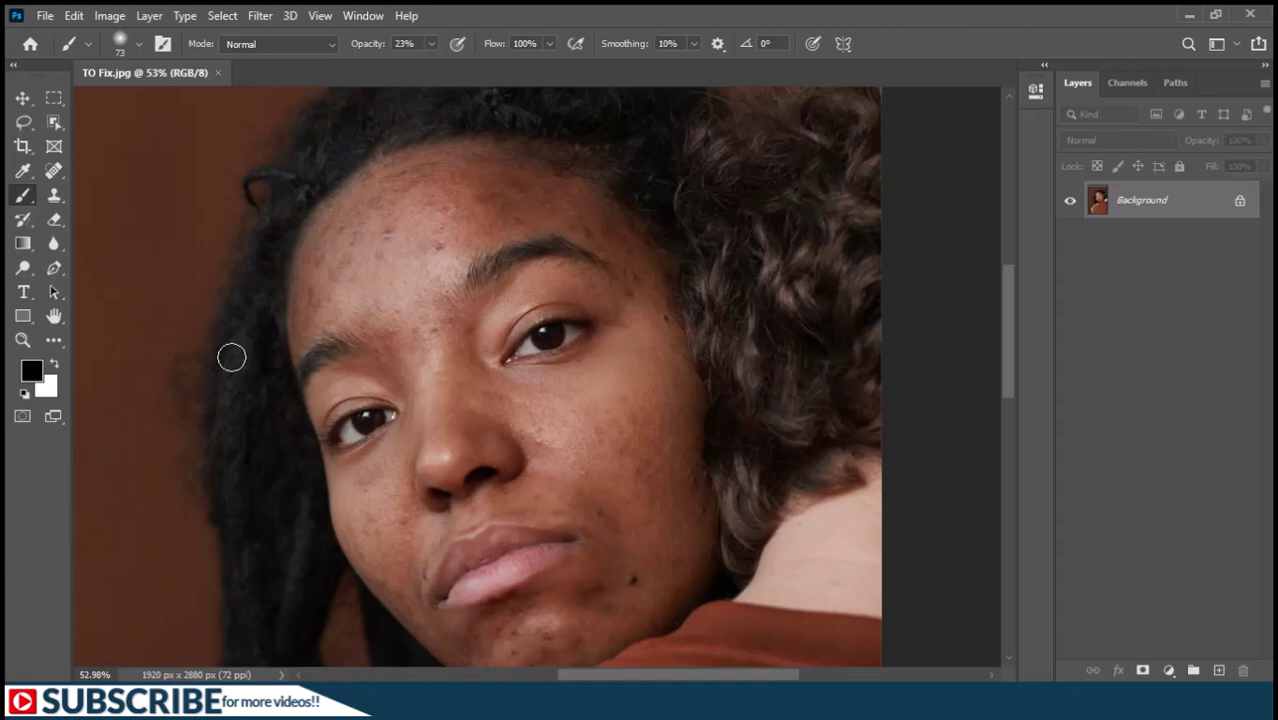
# Step: Open the Actions panel, load the saved Tiemeg Actions set and expand it to reveal Tiemeg Retouch
pyautogui.click(362, 14)
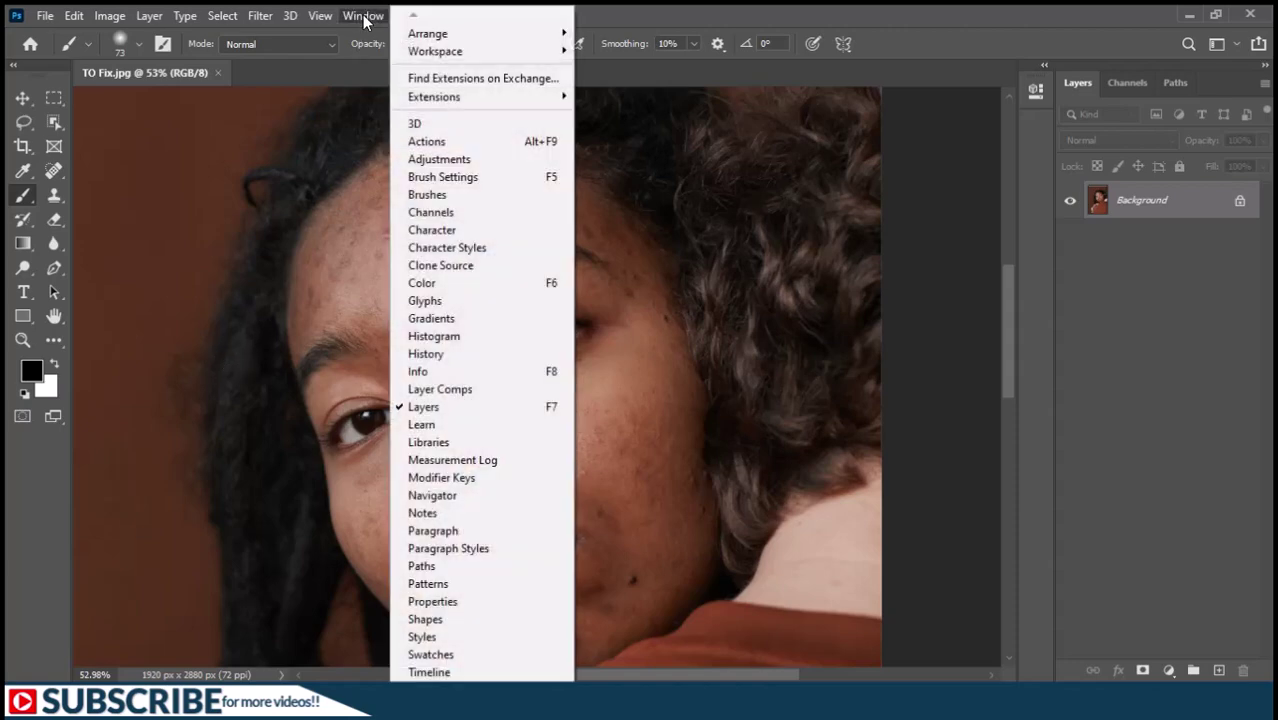
pyautogui.click(436, 144)
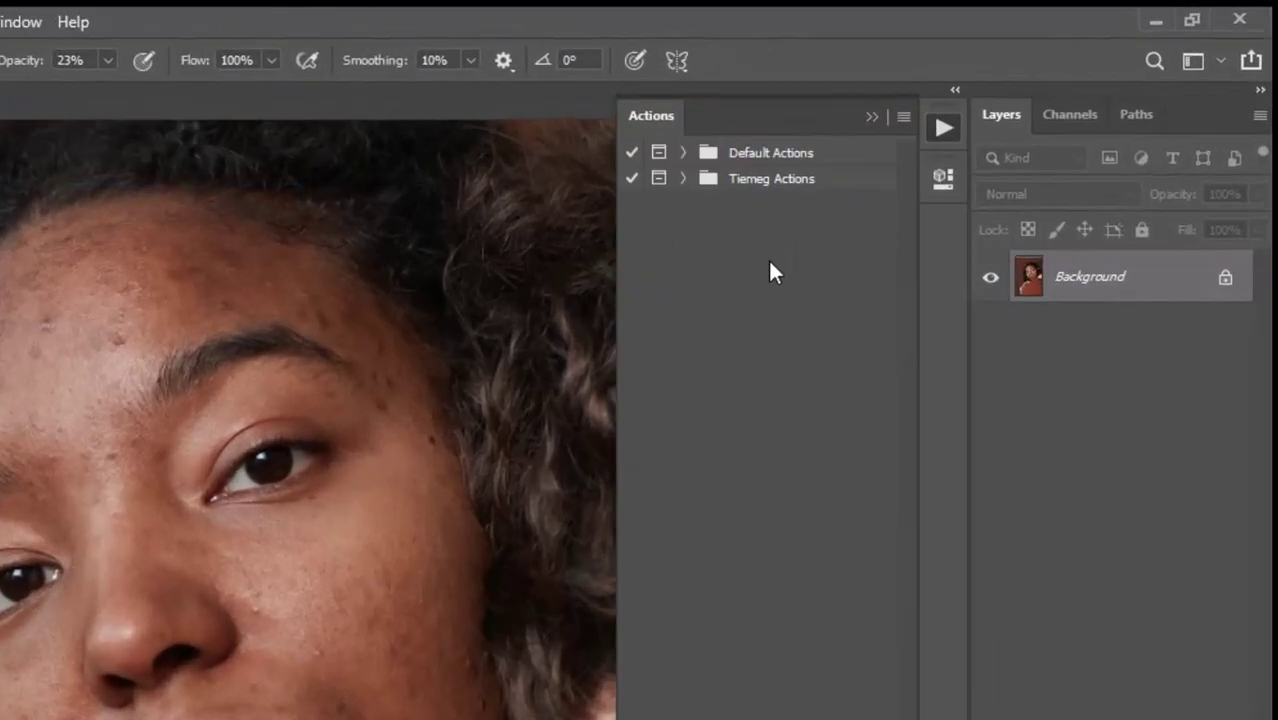
pyautogui.click(902, 117)
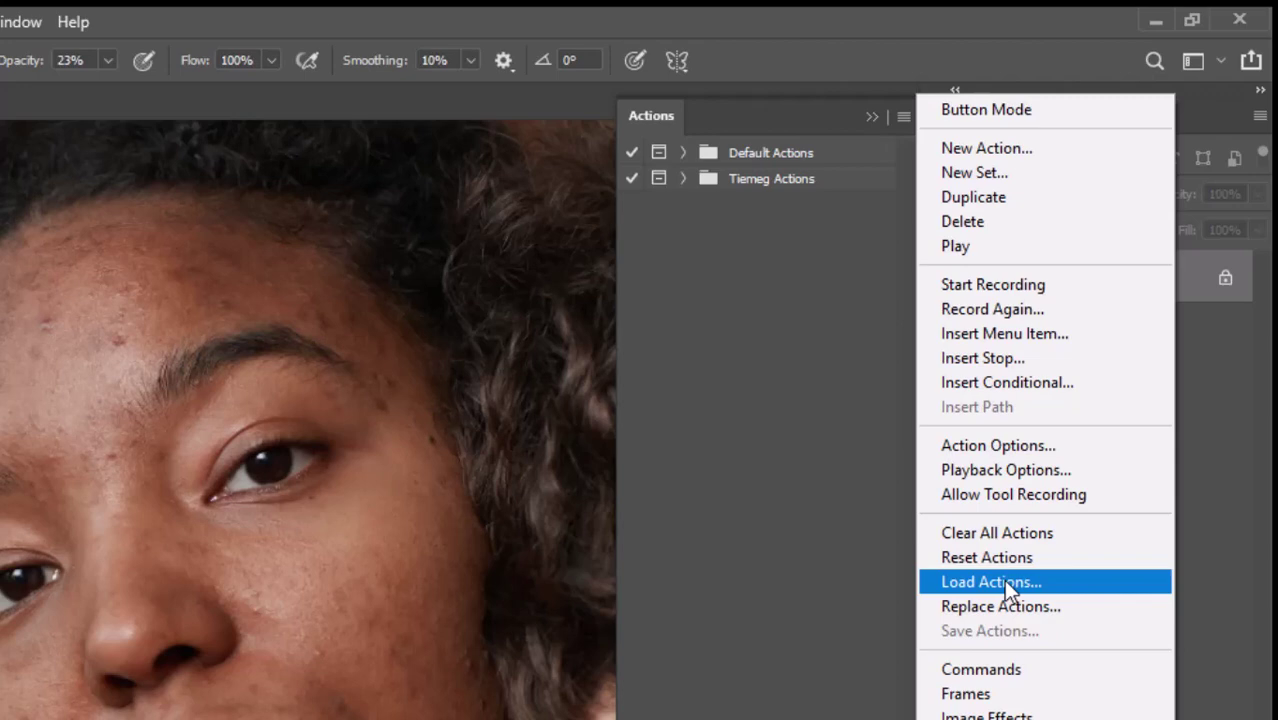
pyautogui.click(678, 305)
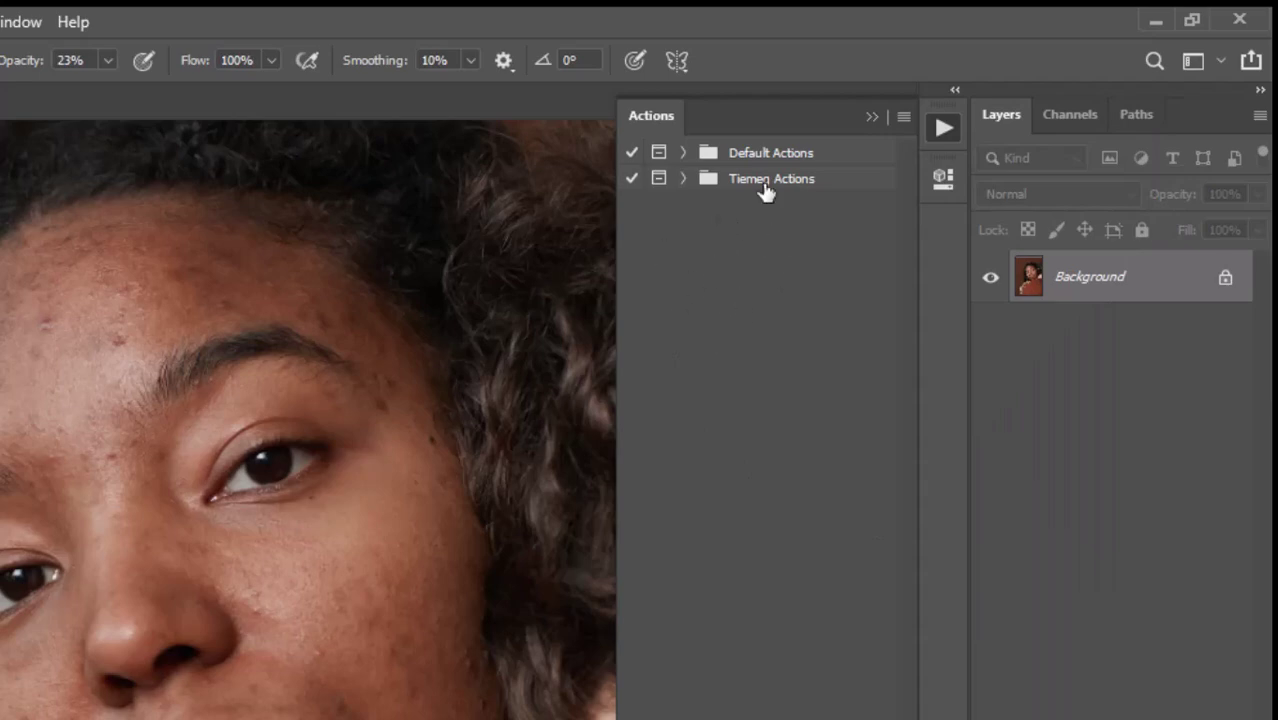
pyautogui.click(683, 179)
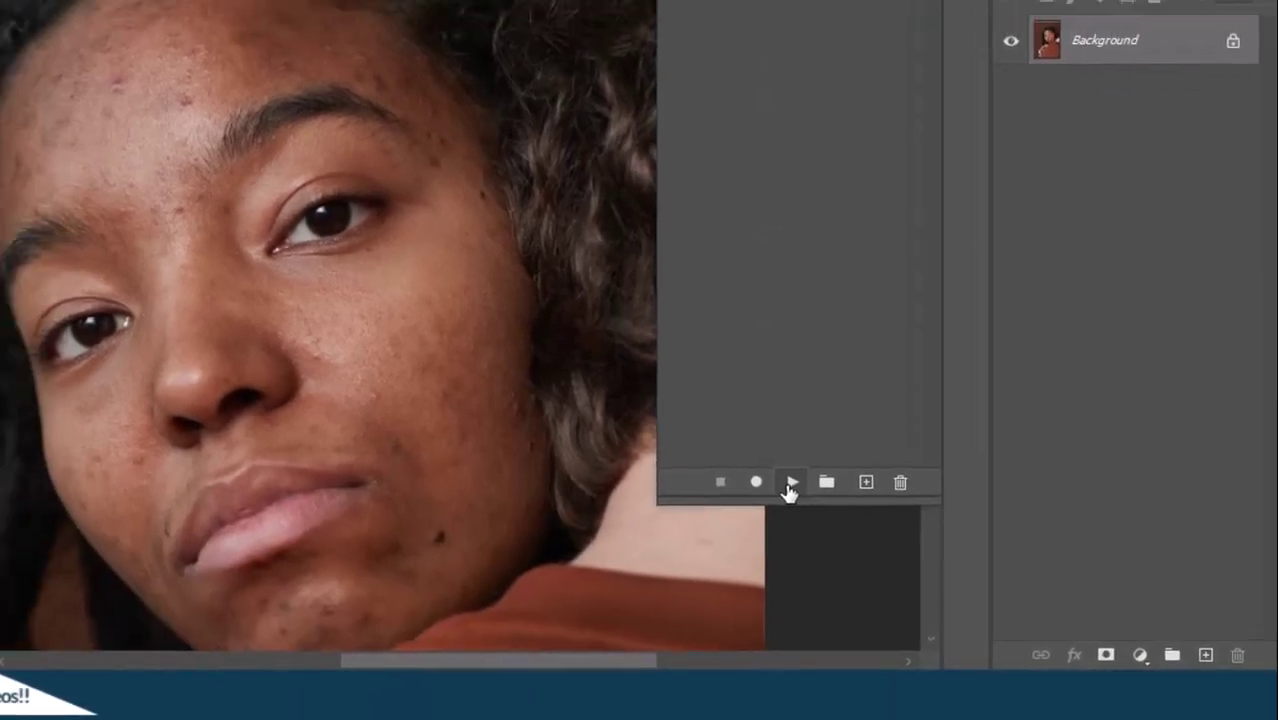
# Step: Play the Tiemeg Retouch action and move its dark-spots message off the face
pyautogui.click(763, 469)
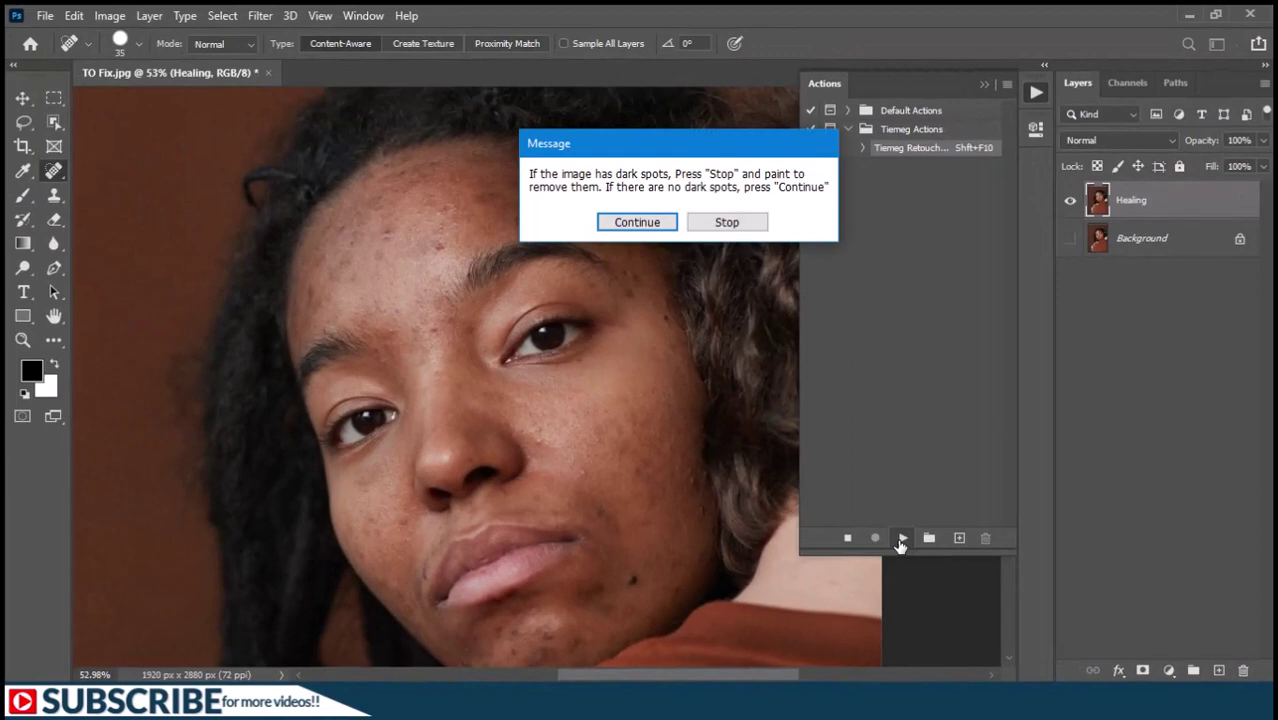
pyautogui.moveTo(620, 152); pyautogui.dragTo(581, 132)
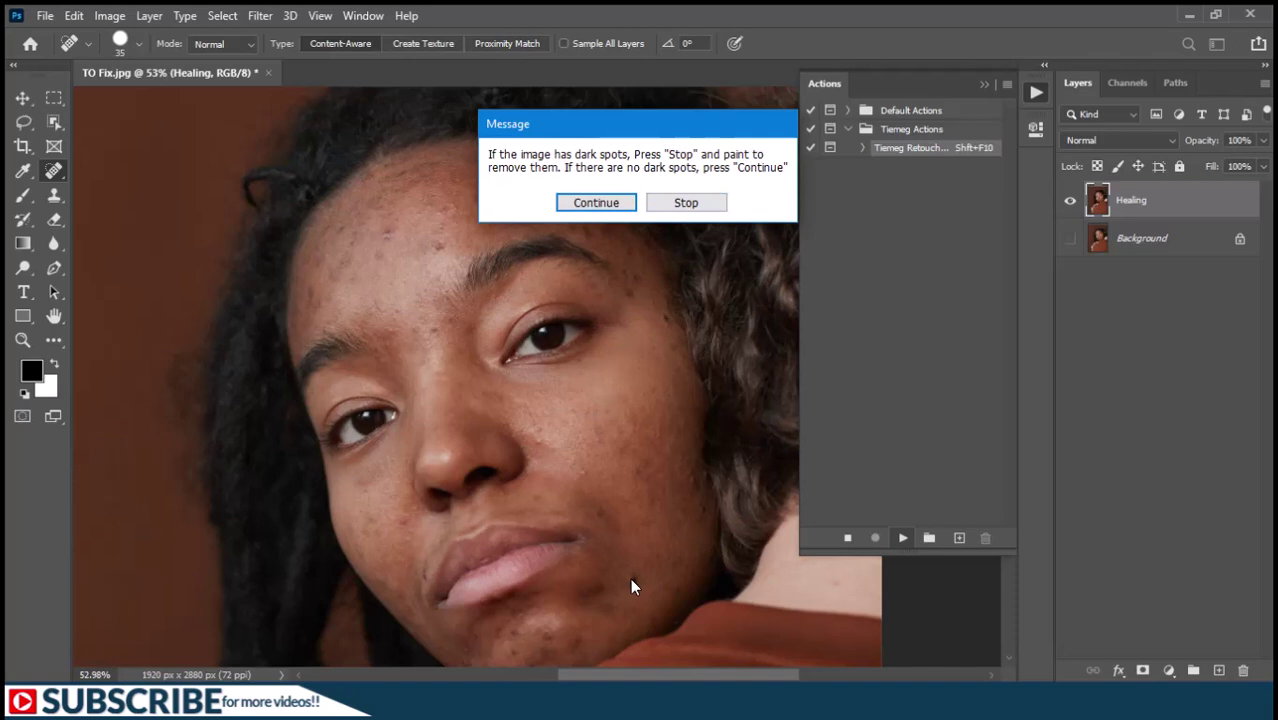
# Step: Dismiss the dark-spots message and spot-heal blemishes on the chin, forehead and left eyebrow
pyautogui.click(686, 203)
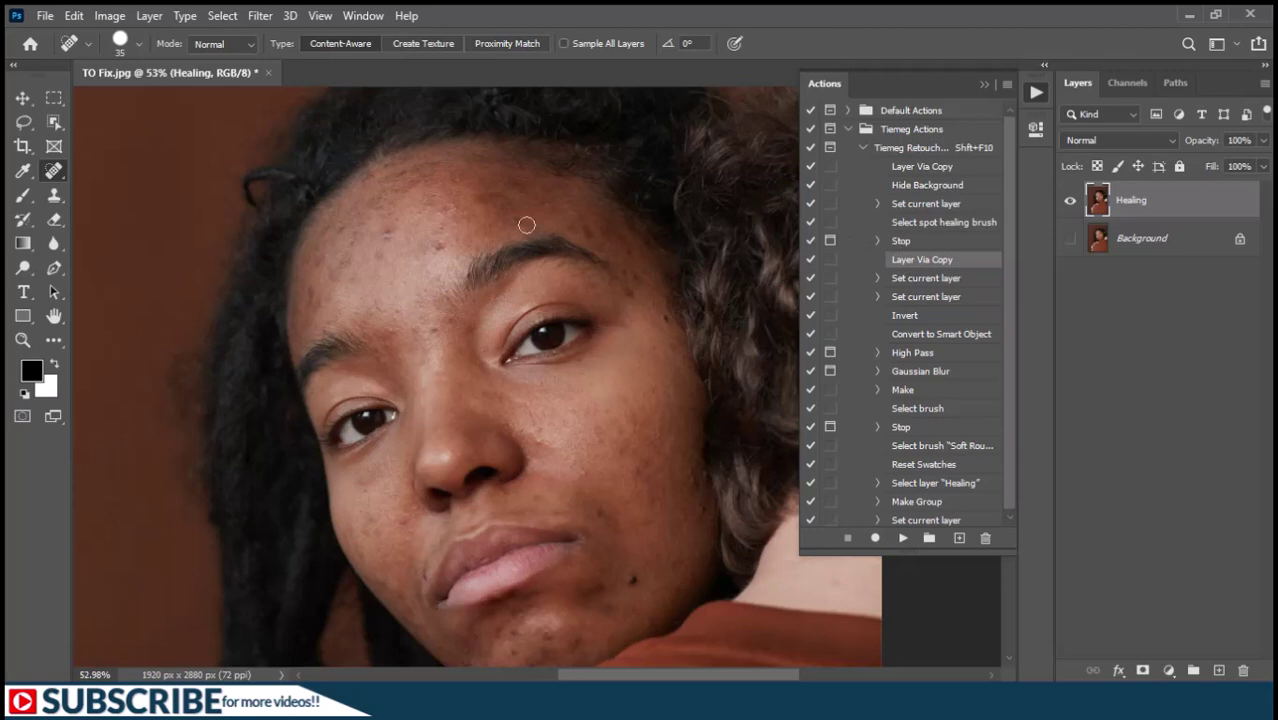
pyautogui.click(54, 171)
pyautogui.click(633, 580)
pyautogui.click(694, 476)
pyautogui.click(667, 314)
pyautogui.click(629, 290)
pyautogui.click(584, 230)
pyautogui.click(517, 219)
pyautogui.click(385, 232)
pyautogui.click(310, 297)
pyautogui.click(485, 200)
pyautogui.click(413, 183)
pyautogui.click(346, 235)
pyautogui.click(322, 262)
pyautogui.click(340, 227)
# Step: Heal the blemishes on the cheek, around the lips and across the chin
pyautogui.click(537, 438)
pyautogui.click(701, 510)
pyautogui.click(595, 589)
pyautogui.click(422, 576)
pyautogui.click(399, 524)
pyautogui.click(545, 634)
pyautogui.click(514, 634)
pyautogui.moveTo(549, 618); pyautogui.dragTo(528, 465)
pyautogui.click(442, 508)
pyautogui.click(559, 491)
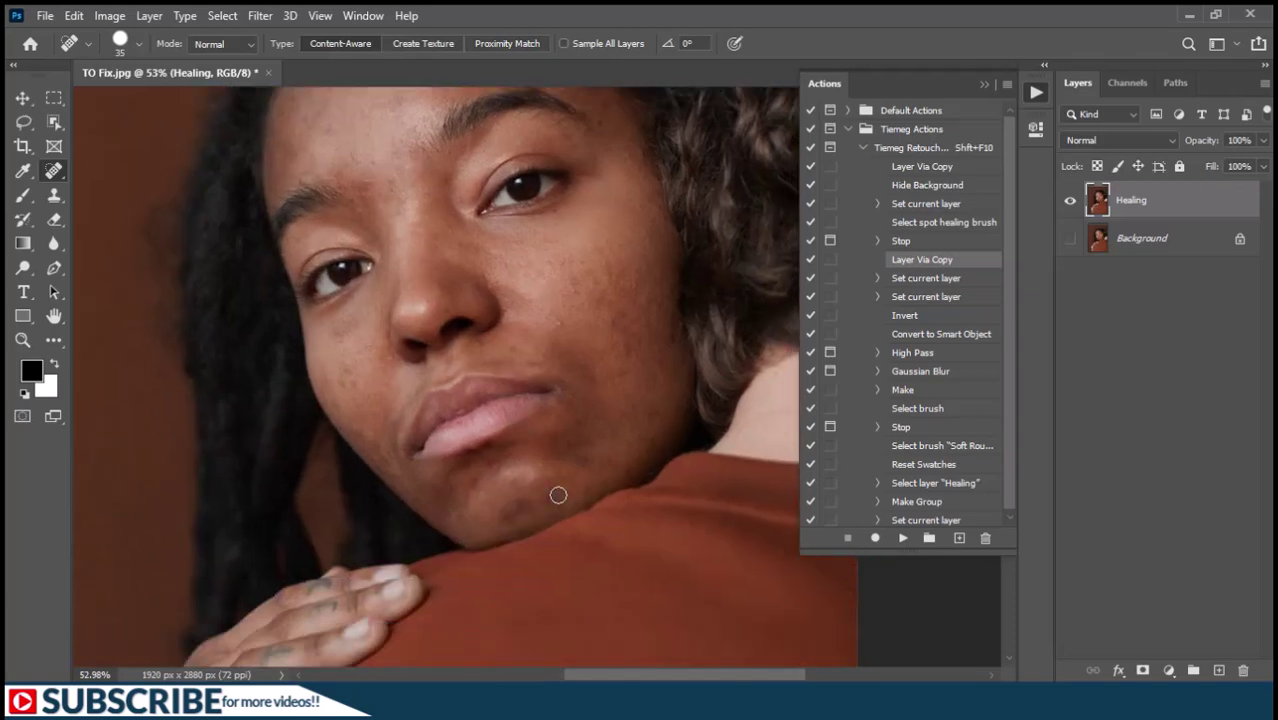
# Step: Heal the remaining forehead, eye and brow spots, then resume the retouch action
pyautogui.scroll(3, 658, 328)
pyautogui.click(614, 266)
pyautogui.click(591, 226)
pyautogui.click(525, 190)
pyautogui.click(476, 200)
pyautogui.click(422, 204)
pyautogui.click(358, 198)
pyautogui.click(311, 296)
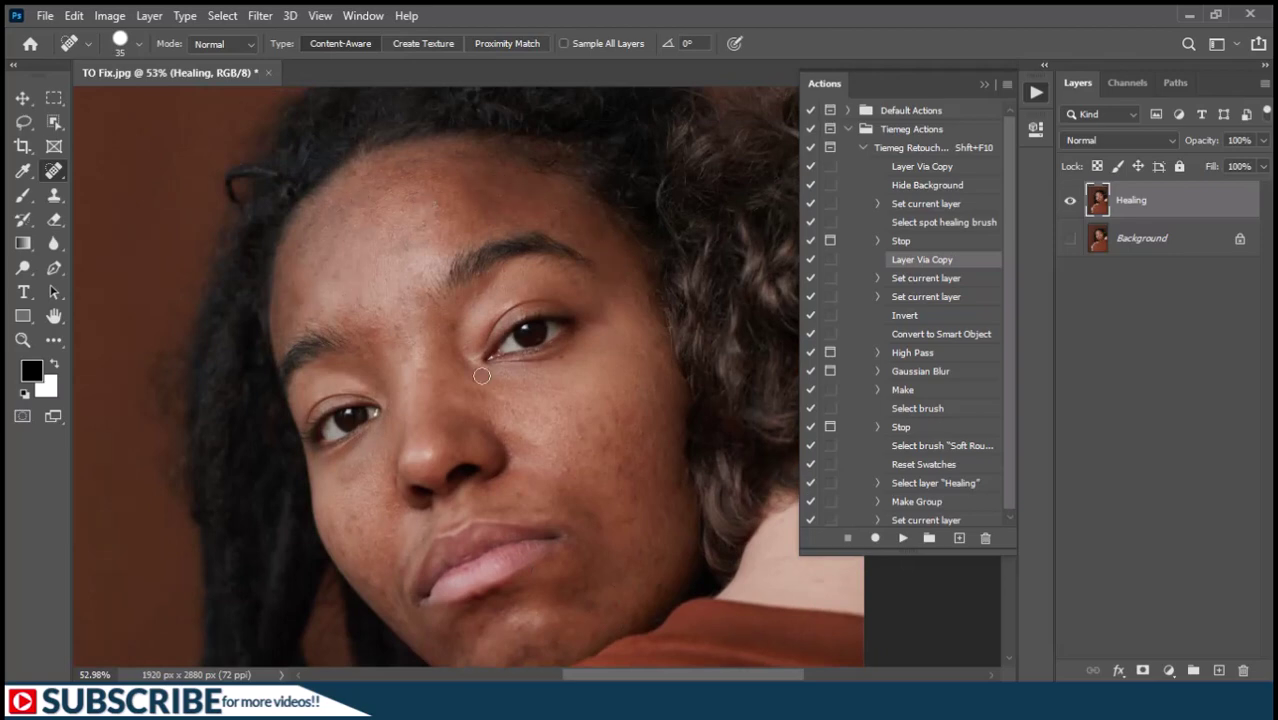
pyautogui.click(516, 268)
pyautogui.click(510, 345)
pyautogui.click(568, 347)
pyautogui.click(622, 358)
pyautogui.click(565, 248)
pyautogui.click(445, 247)
pyautogui.click(471, 353)
pyautogui.click(902, 538)
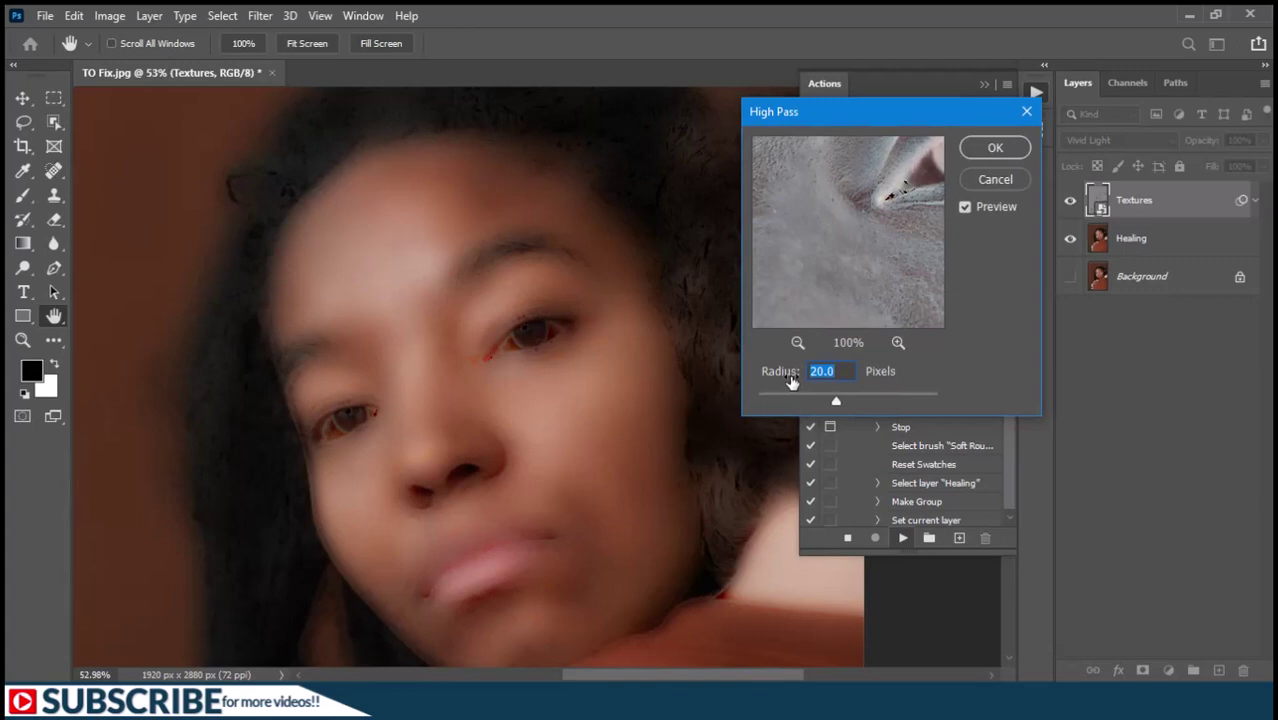
# Step: Apply High Pass to the Textures layer with a 20-pixel radius
pyautogui.moveTo(836, 400); pyautogui.dragTo(764, 399)
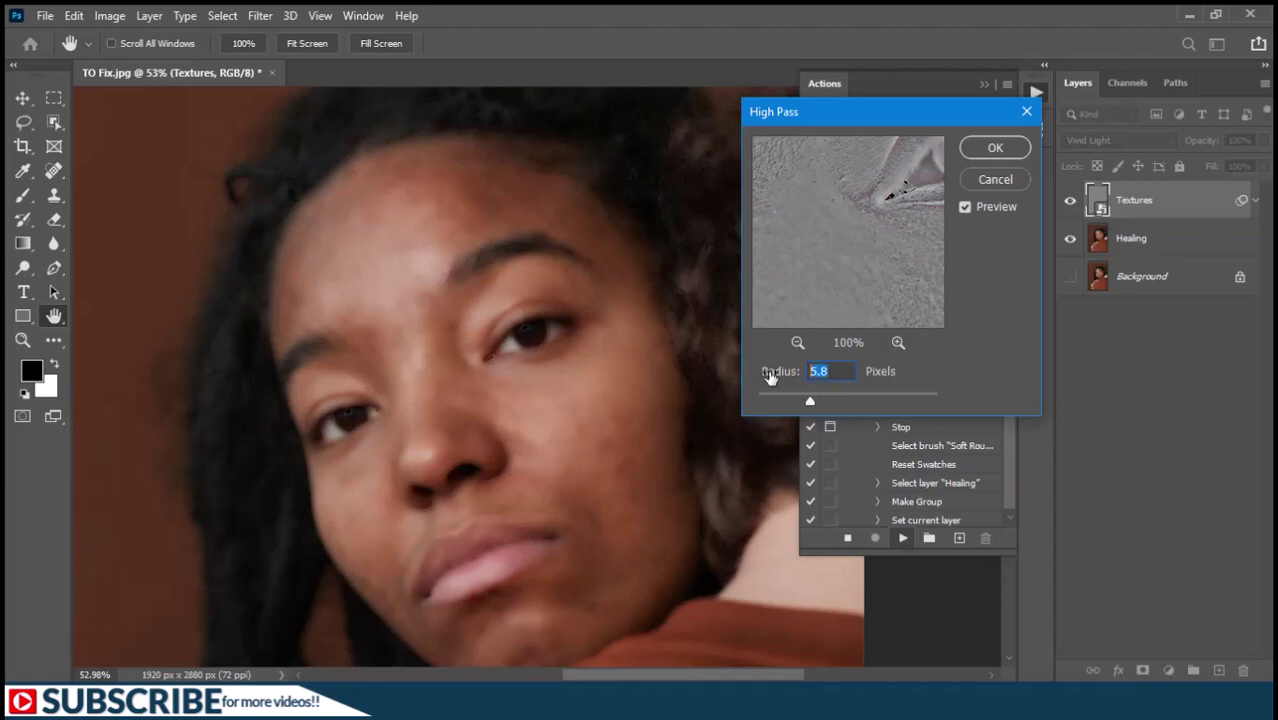
pyautogui.write('20')
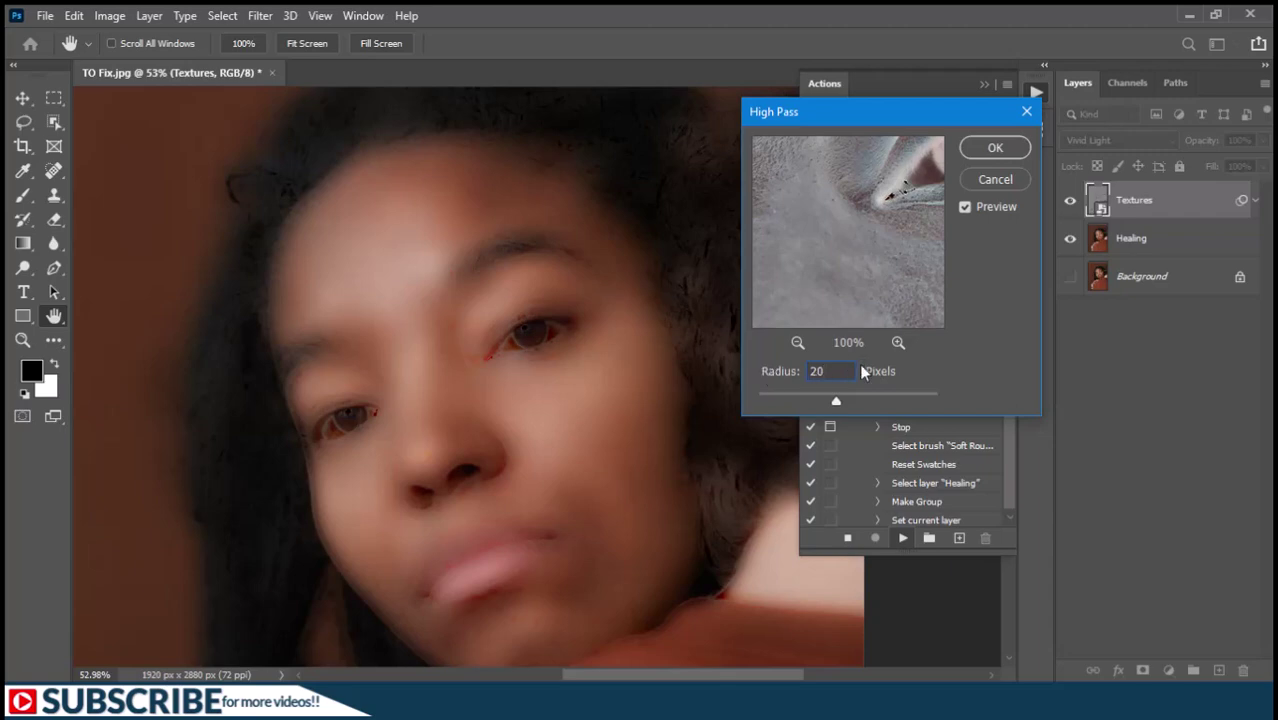
pyautogui.click(1001, 146)
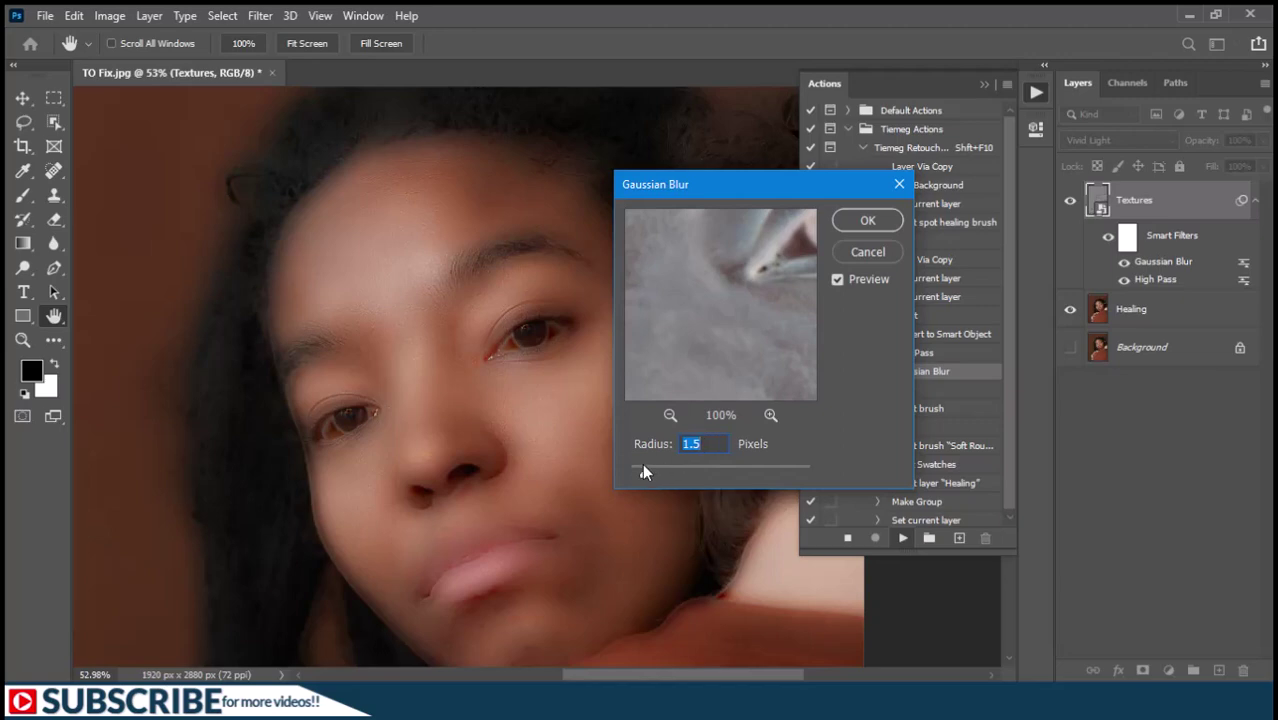
# Step: Preview several Gaussian Blur radii, then apply a 1.5-pixel blur to Textures
pyautogui.moveTo(643, 468); pyautogui.dragTo(748, 472)
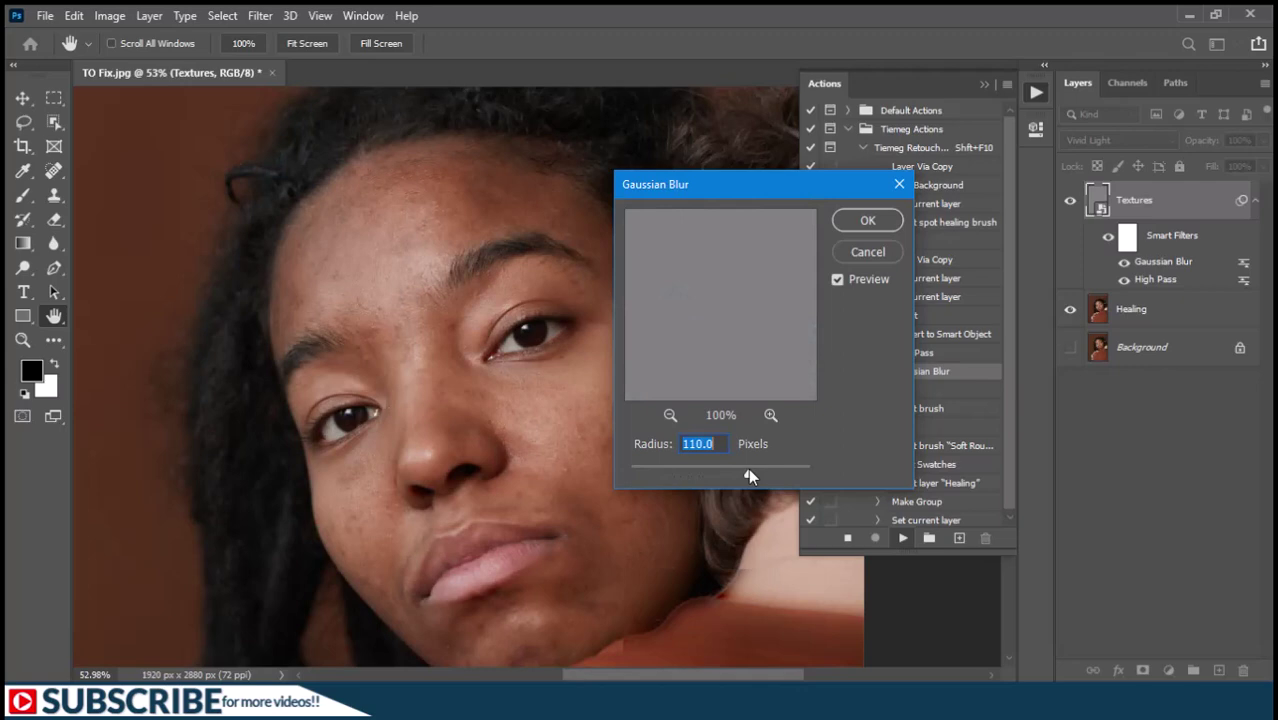
pyautogui.moveTo(749, 474); pyautogui.dragTo(659, 479)
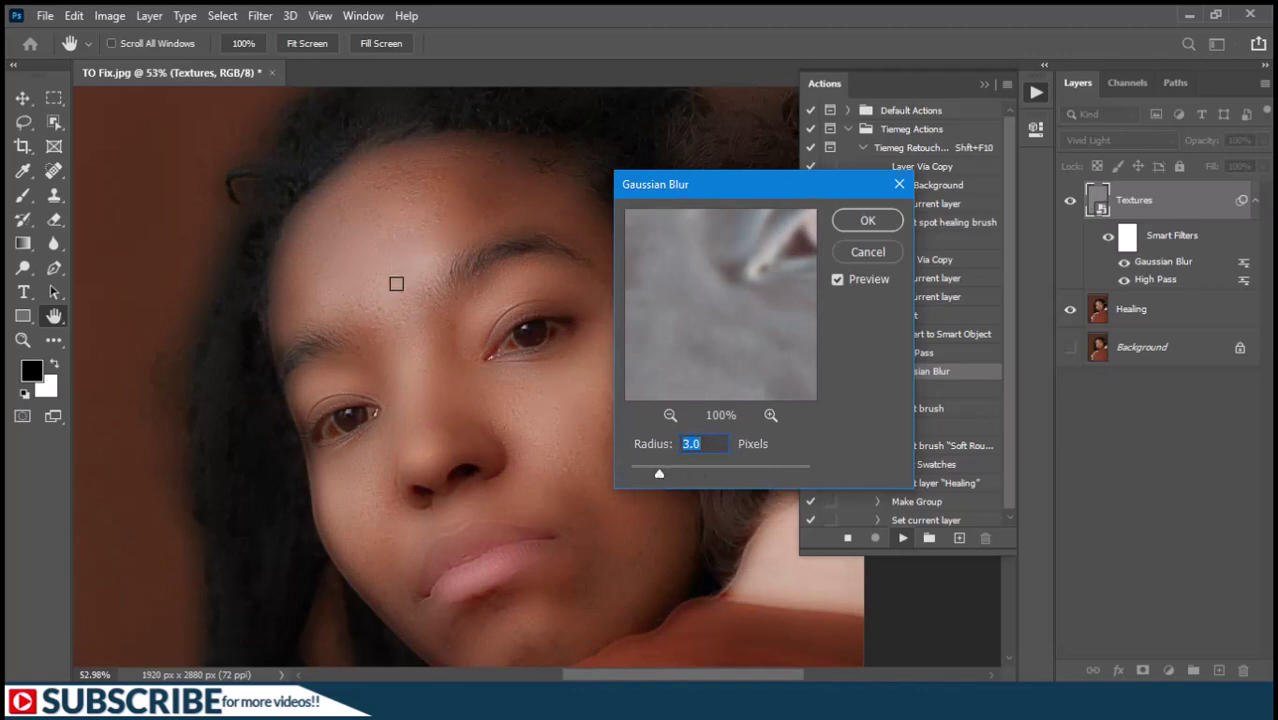
pyautogui.moveTo(659, 479); pyautogui.dragTo(646, 482)
pyautogui.write('1.5')
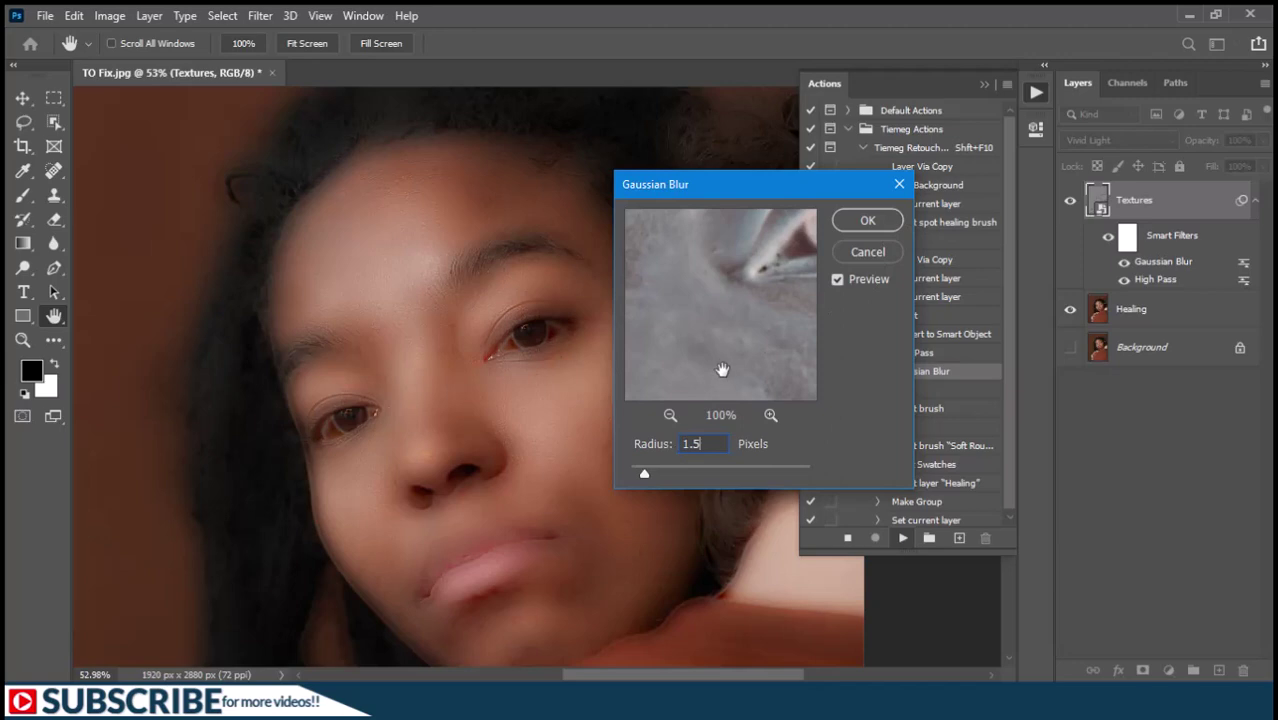
pyautogui.click(869, 224)
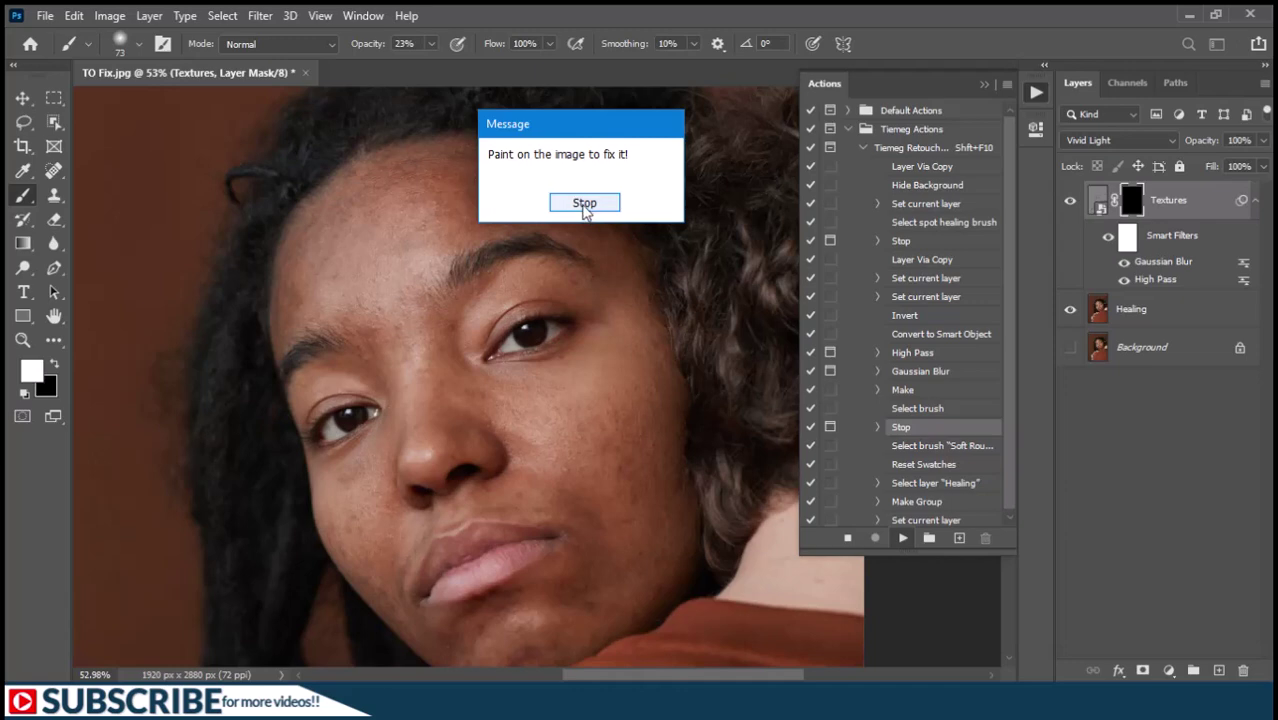
# Step: Stop the action at the 'Paint on the image to fix it!' message
pyautogui.click(584, 204)
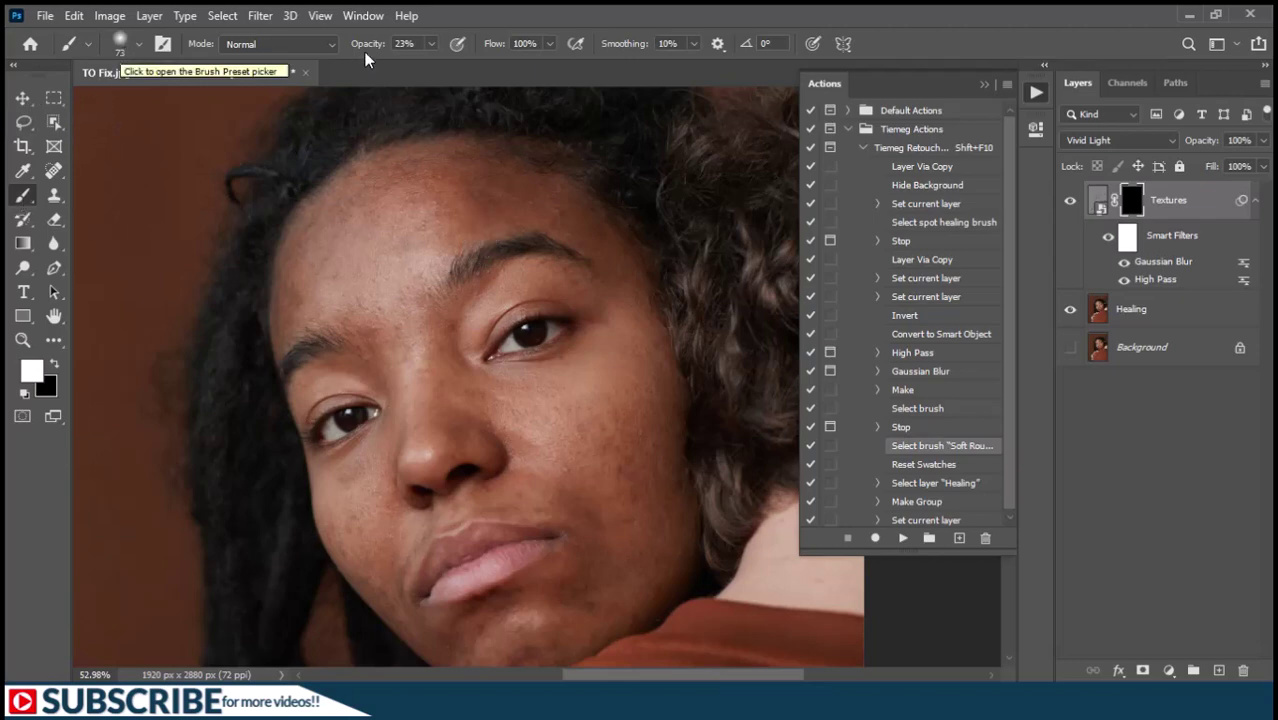
# Step: Adjust the brush opacity, trying 100% then 88%, for painting the Textures mask
pyautogui.moveTo(373, 49); pyautogui.dragTo(410, 47)
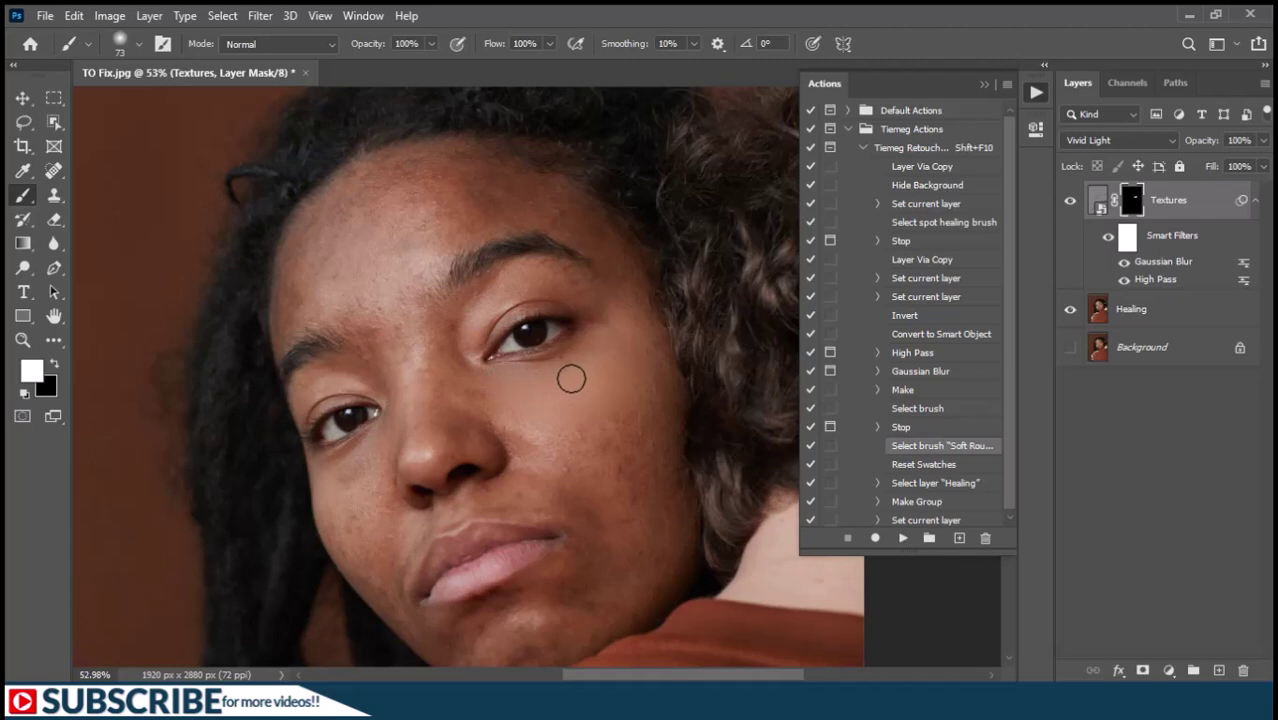
pyautogui.scroll(2, 571, 378)
pyautogui.press('8')
pyautogui.press('8')
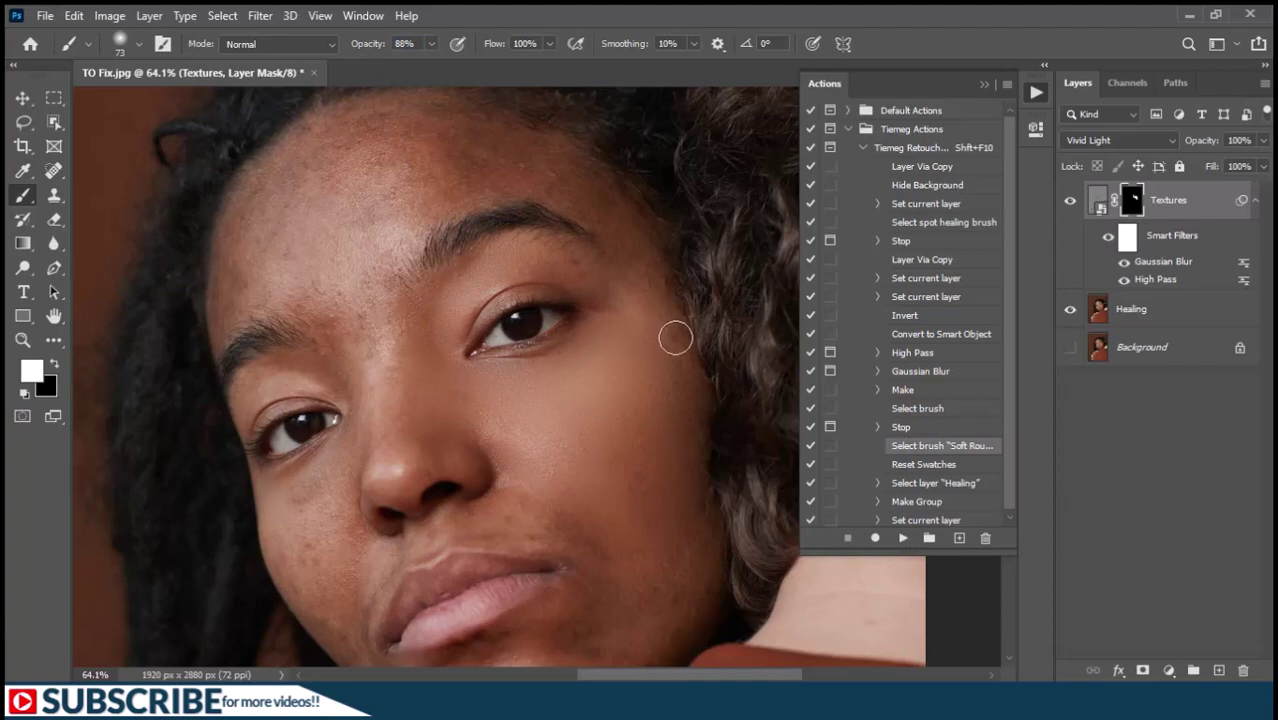
pyautogui.scroll(-3, 601, 354)
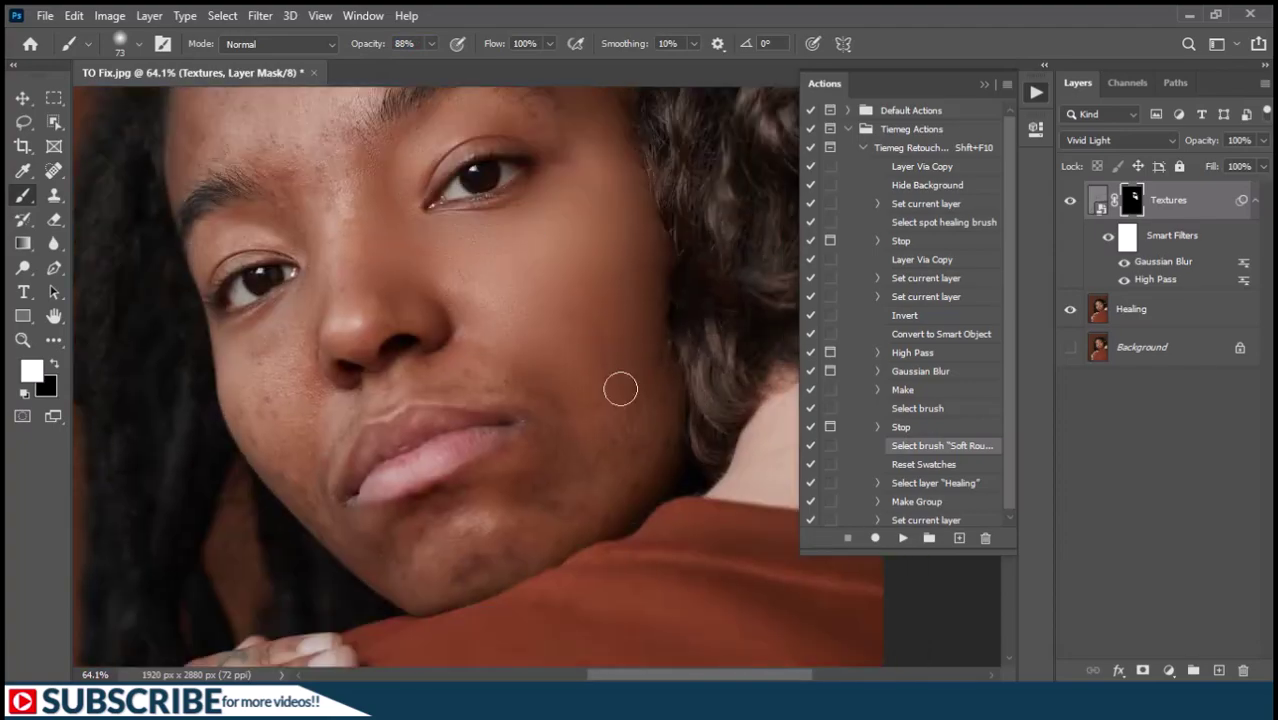
pyautogui.scroll(5, 481, 289)
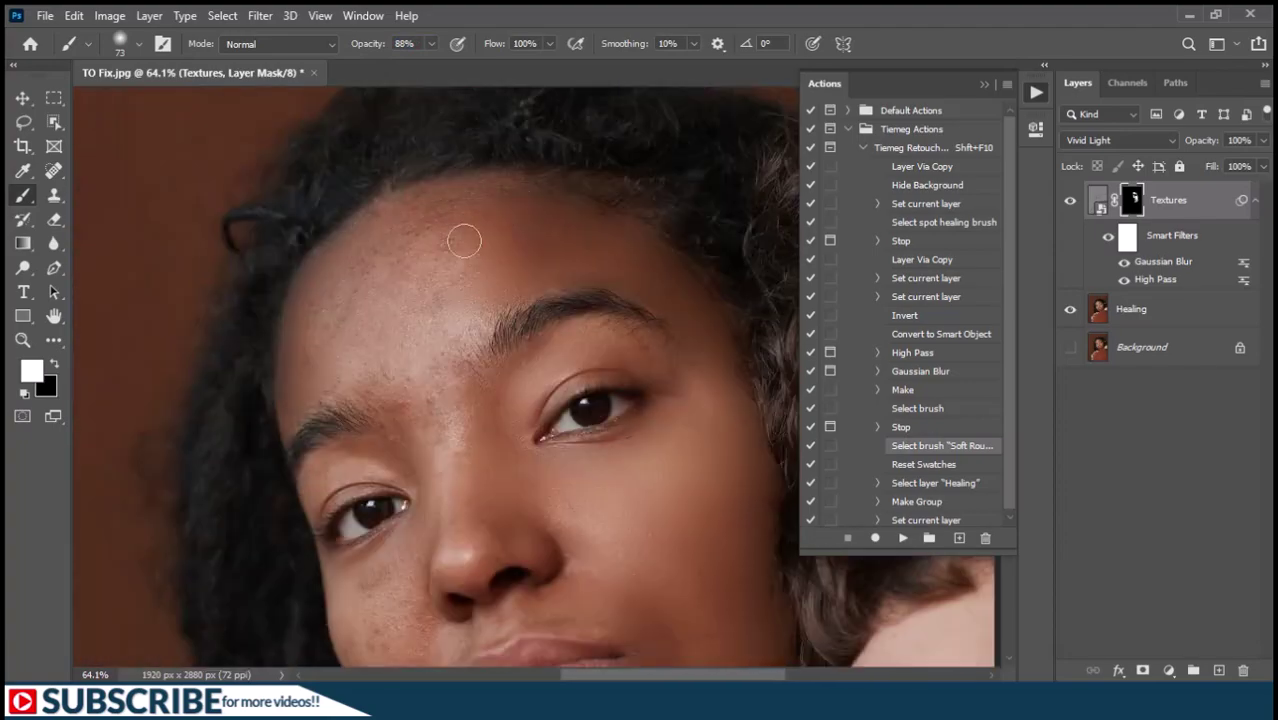
pyautogui.scroll(-4, 456, 420)
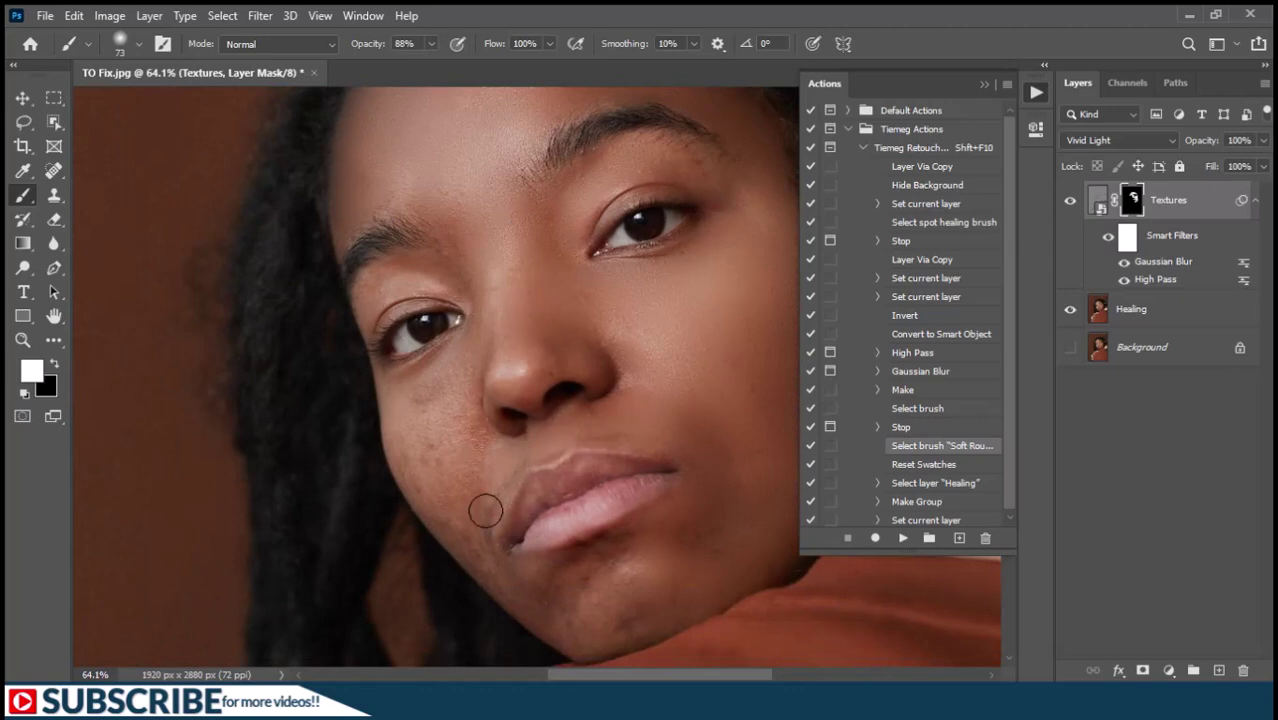
pyautogui.scroll(-3, 513, 428)
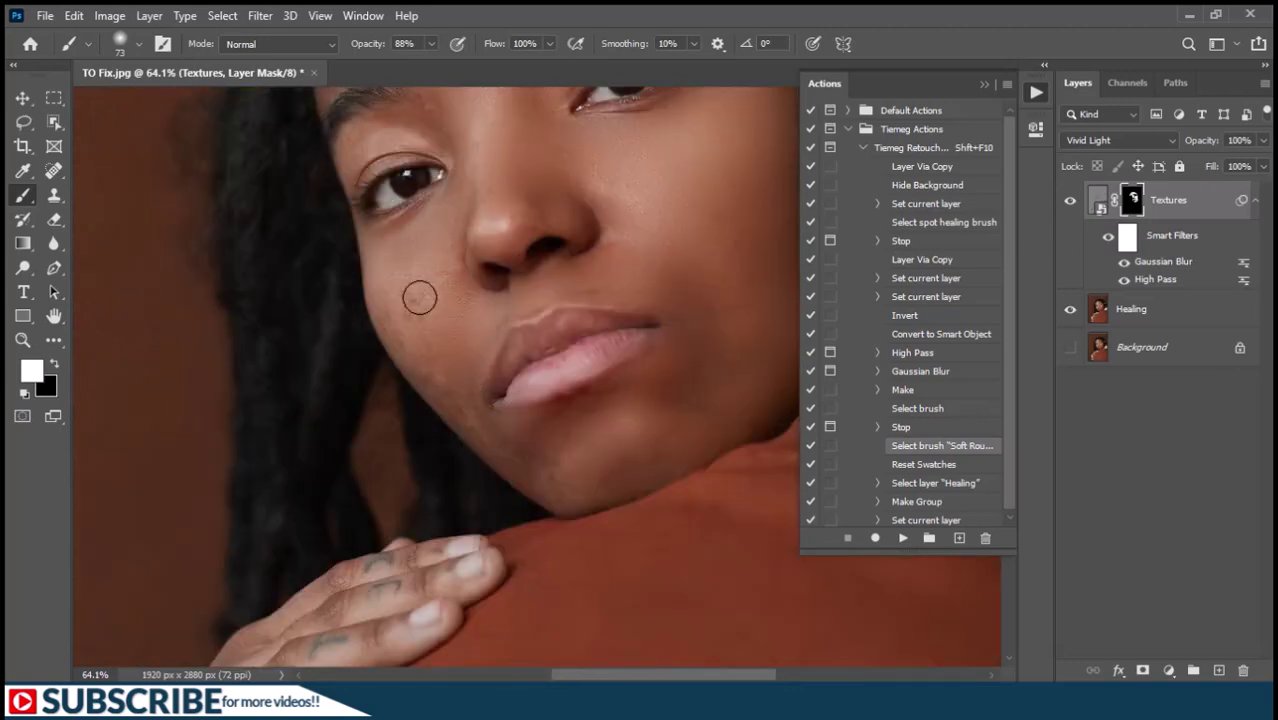
pyautogui.scroll(4, 568, 500)
pyautogui.scroll(-1, 397, 365)
pyautogui.scroll(-3, 476, 347)
pyautogui.hscroll(3, 542, 277)
pyautogui.scroll(3, 512, 334)
# Step: Set brush opacity to 28% and resume the action to create the Fixed Image group
pyautogui.moveTo(365, 47); pyautogui.dragTo(347, 50)
pyautogui.write('28')
pyautogui.press('Return')
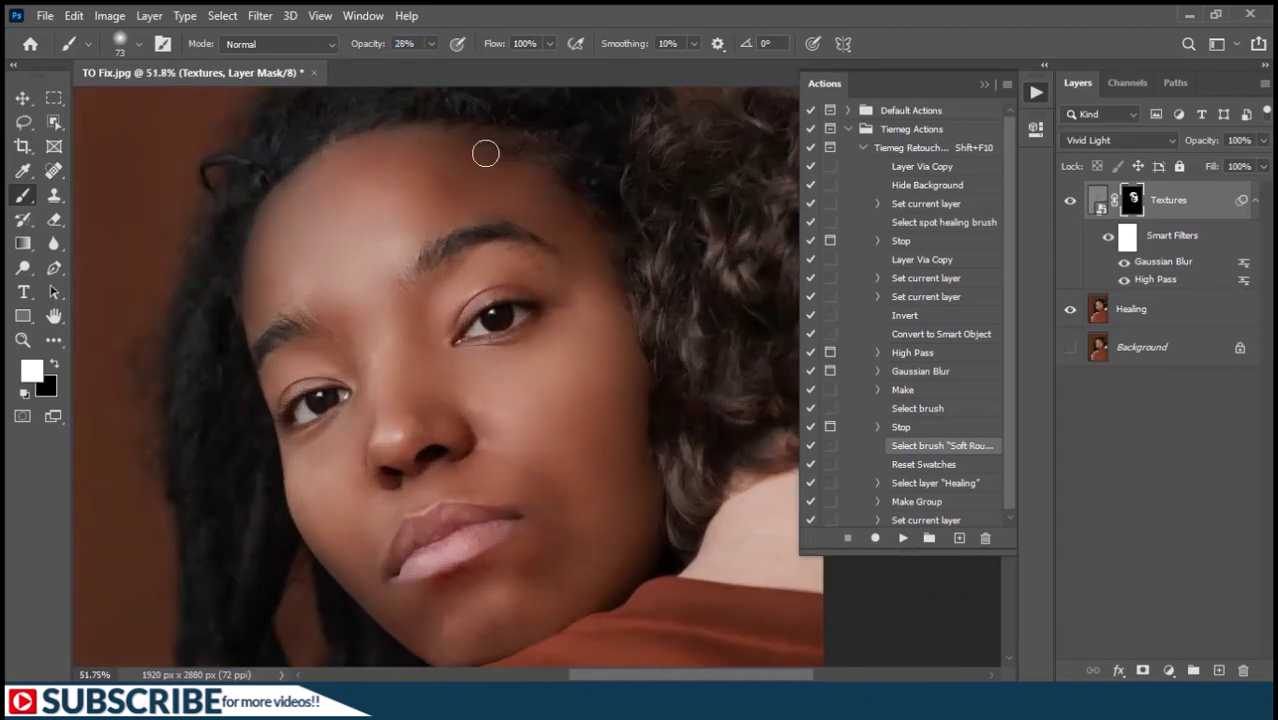
pyautogui.scroll(1, 377, 373)
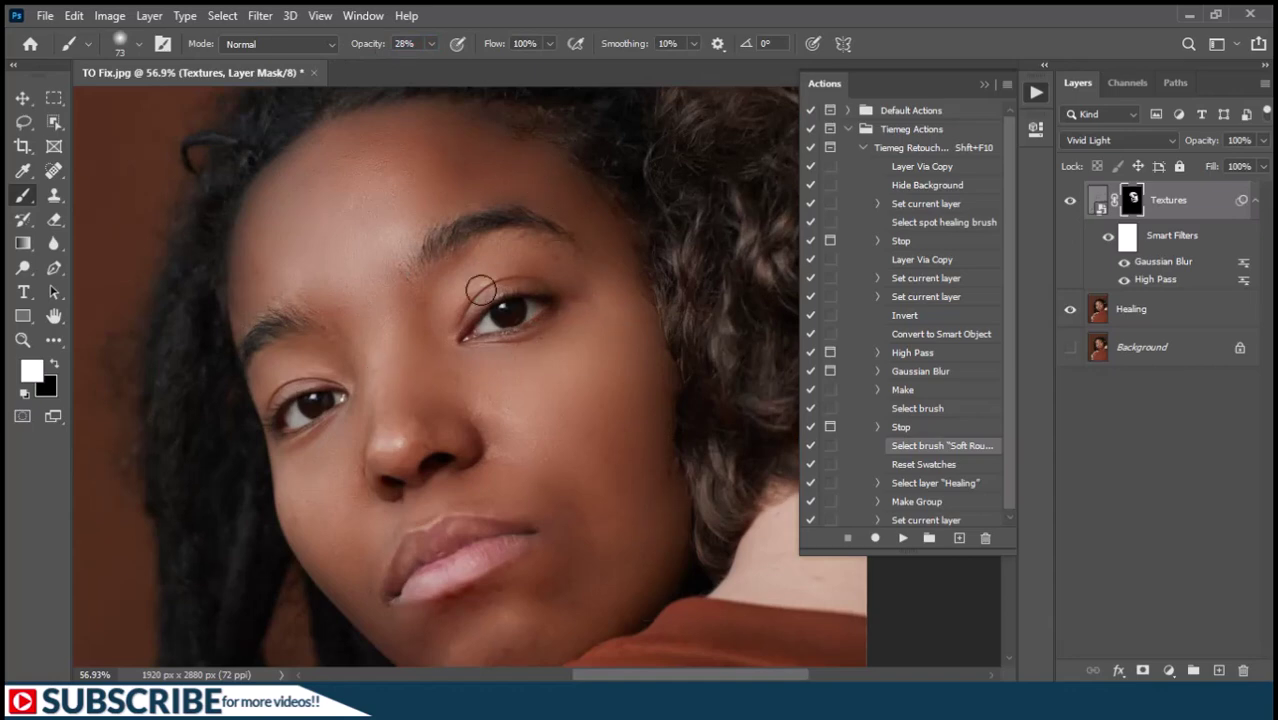
pyautogui.click(903, 538)
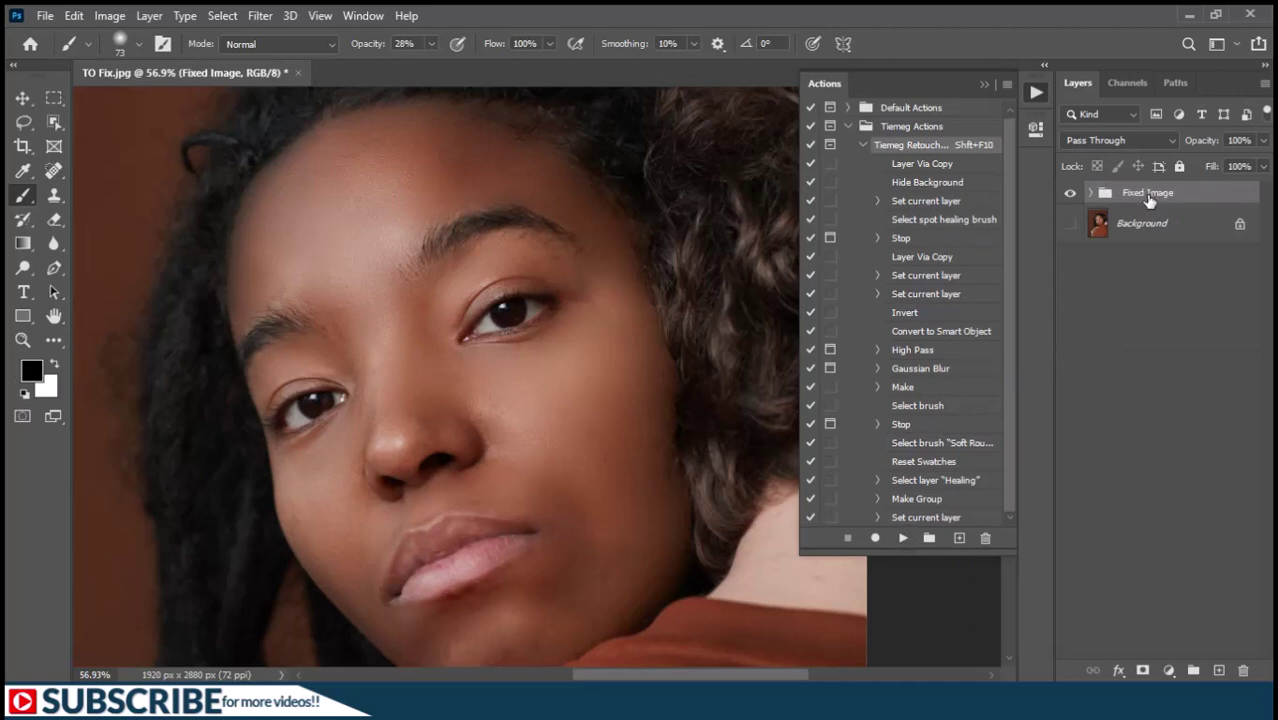
# Step: Collapse the Actions panel and turn on the Background layer for a before/after comparison
pyautogui.click(984, 87)
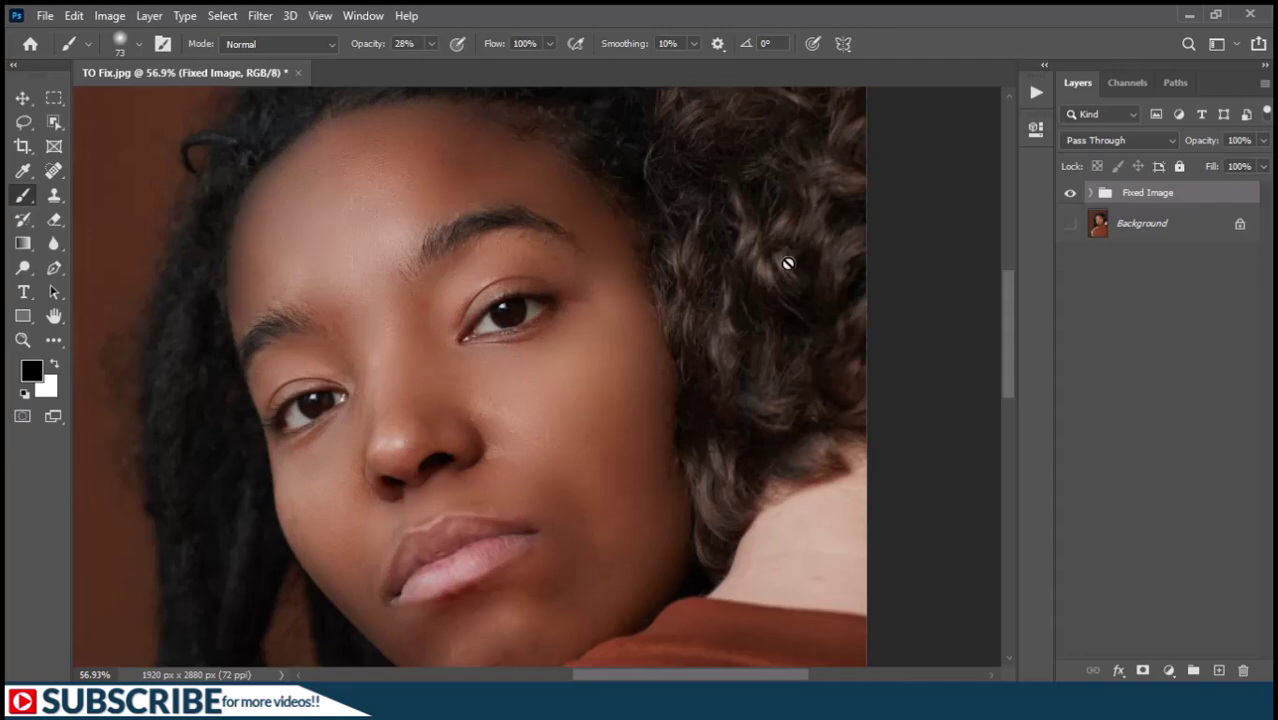
pyautogui.click(1072, 226)
pyautogui.click(1070, 195)
pyautogui.click(1072, 195)
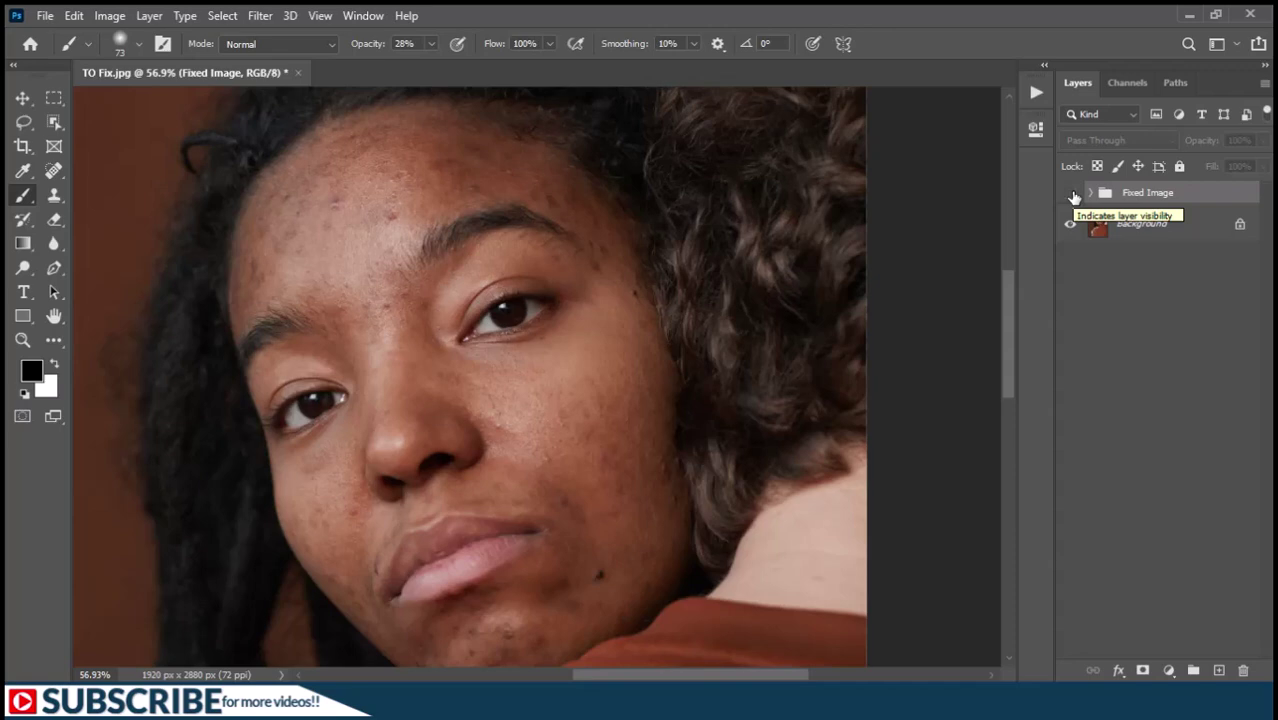
pyautogui.click(1072, 195)
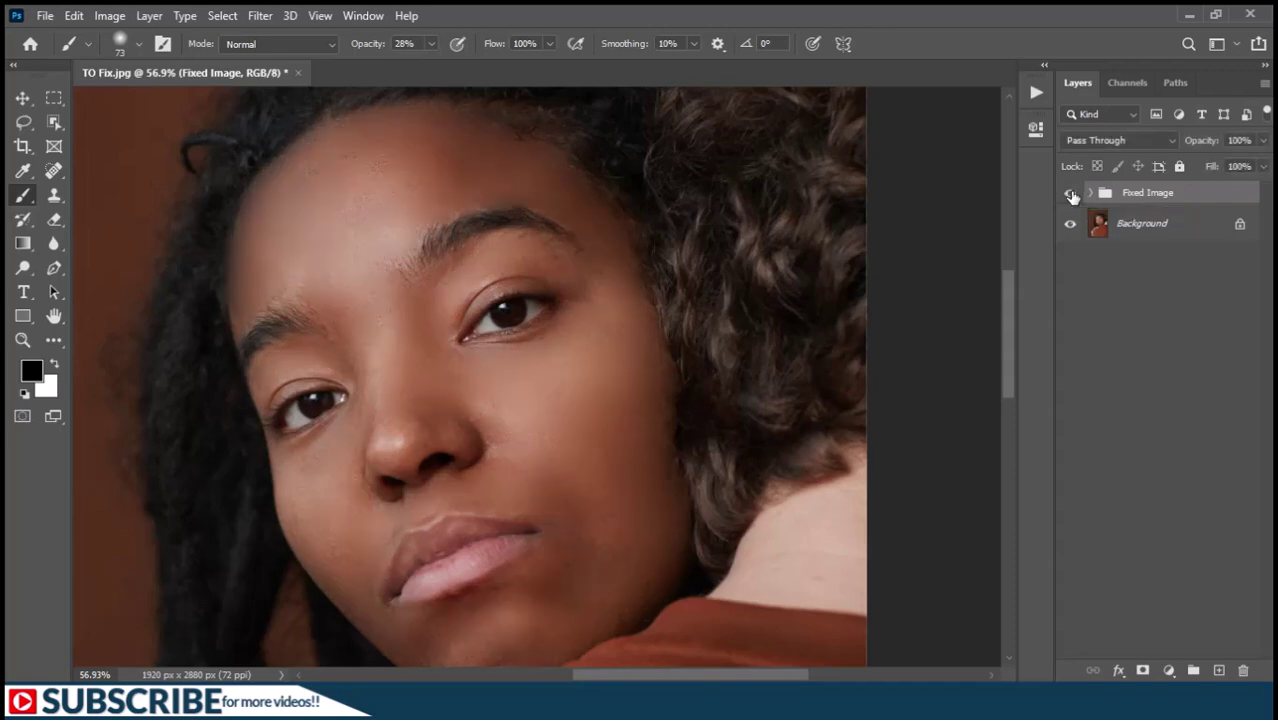